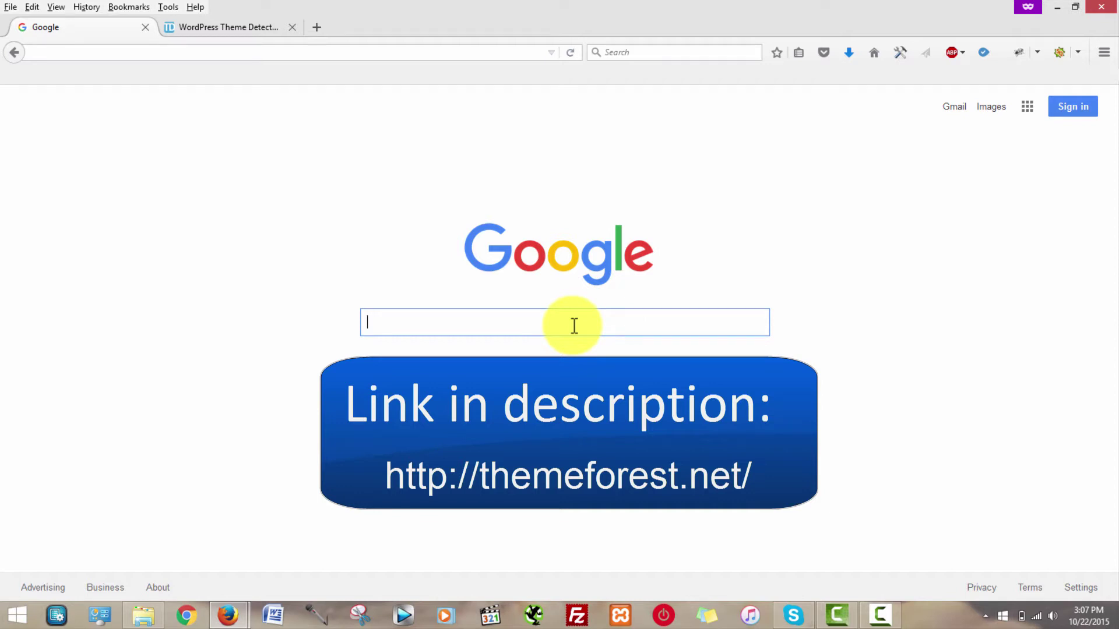
# - Search Google for 'envato themeforest'
pyautogui.write('envato themeforest')
pyautogui.press('Return')
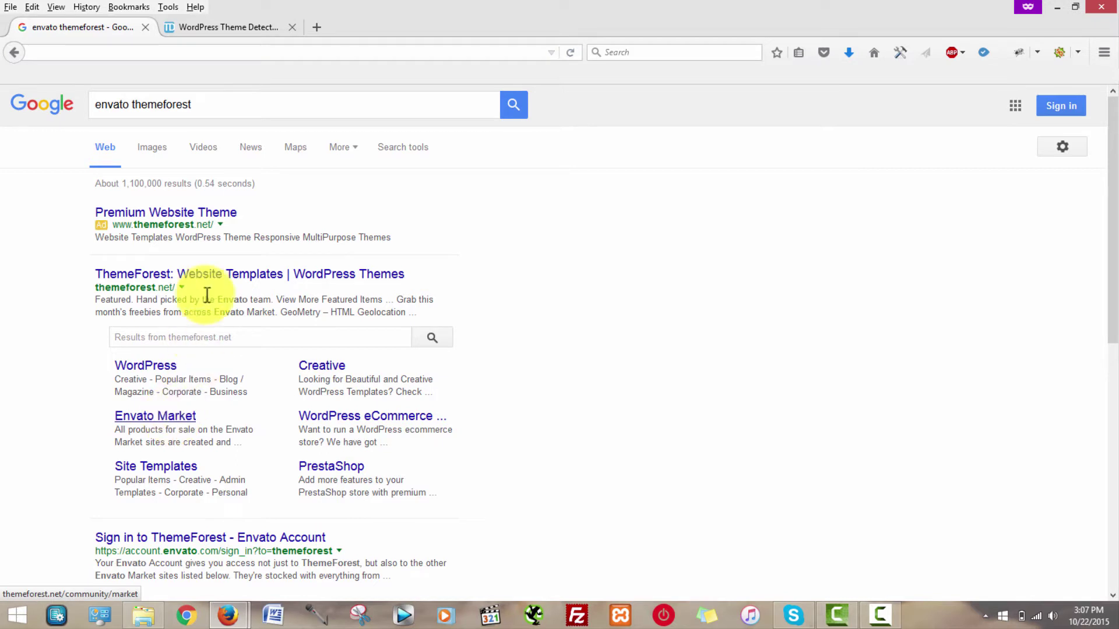
# - Open the ThemeForest result and go to its WordPress category listing 5,711 themes and templates
pyautogui.click(226, 277)
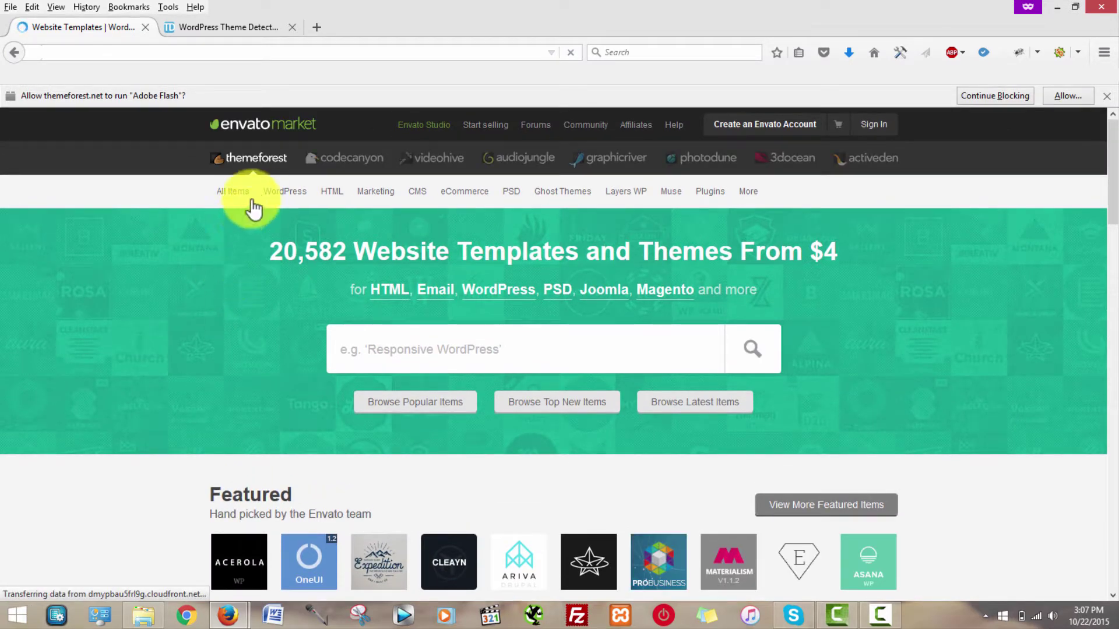
pyautogui.moveTo(282, 201)
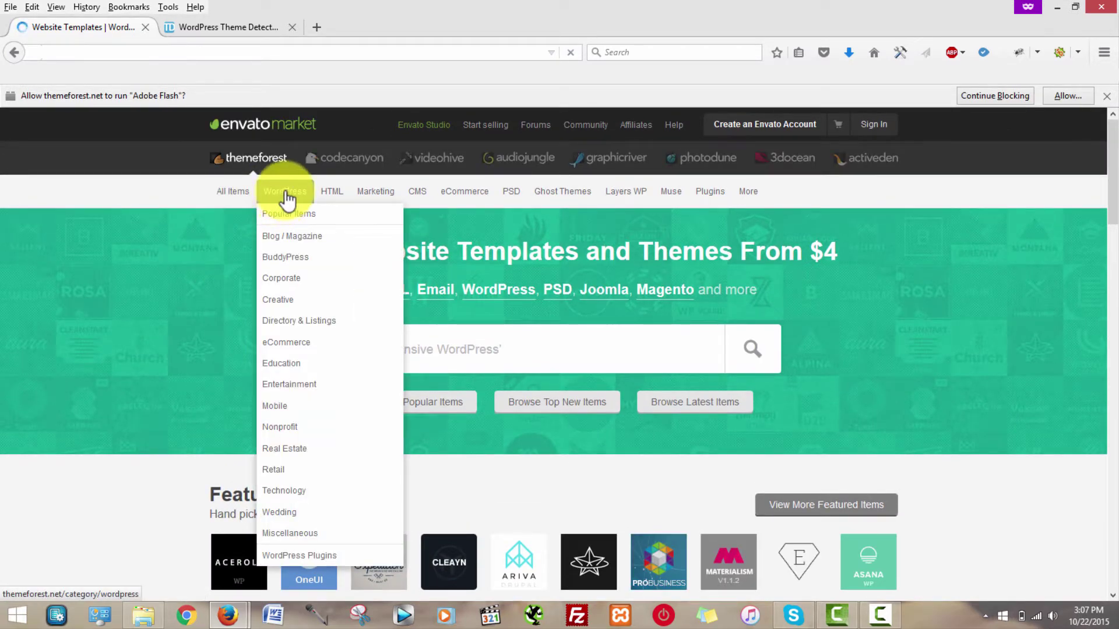
pyautogui.click(288, 198)
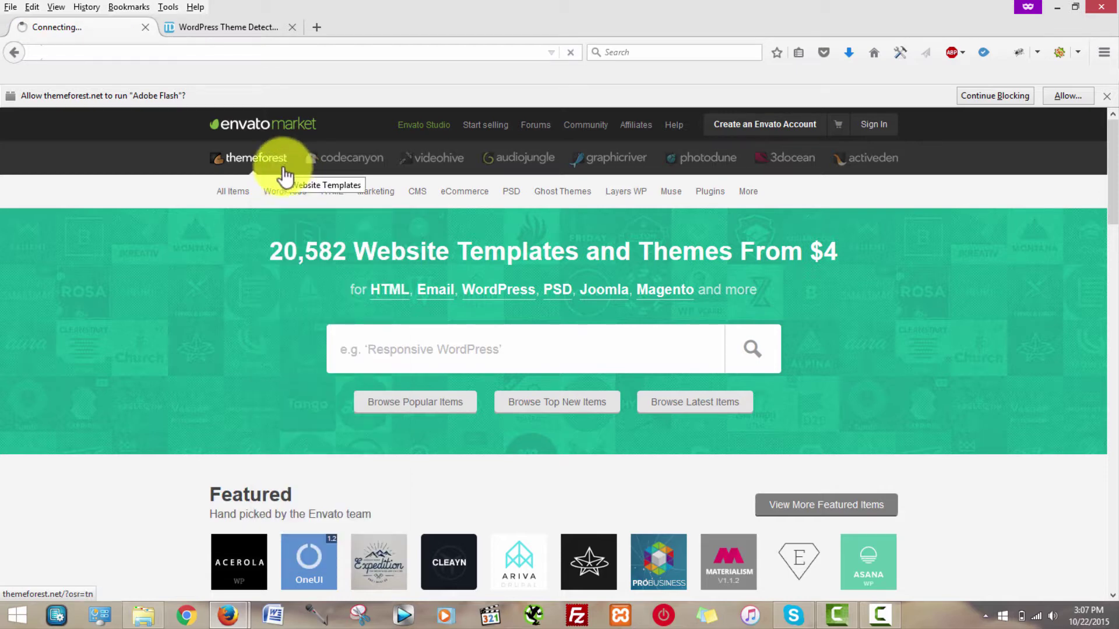
pyautogui.moveTo(264, 170)
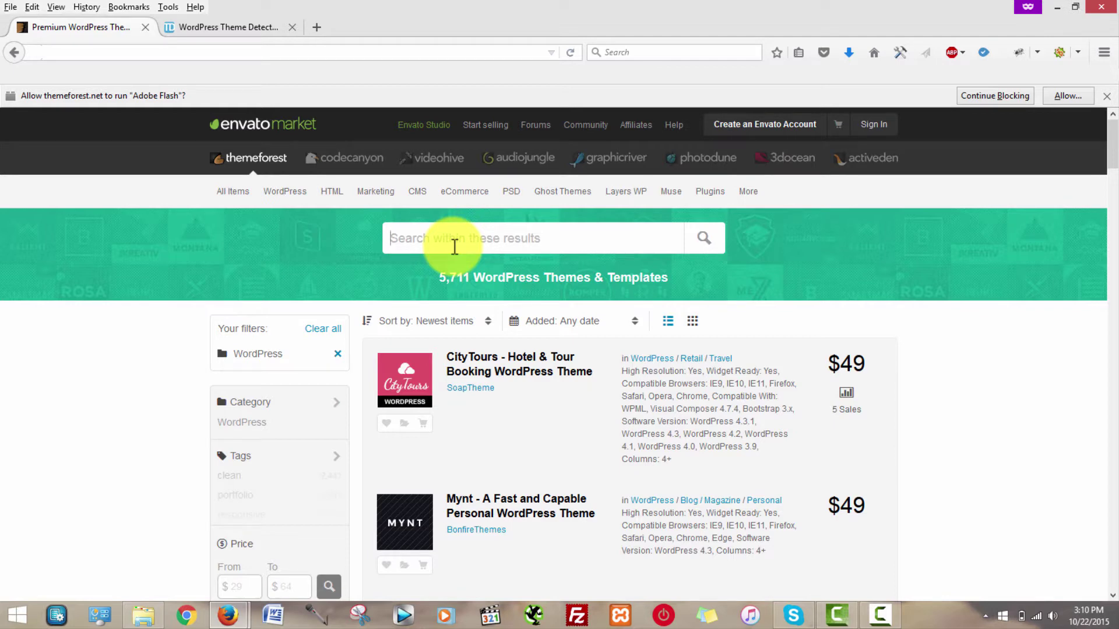
# - Set the Rating filter to '4 stars and higher', leaving 3,841 WordPress themes
pyautogui.scroll(-3, 754, 286)
pyautogui.scroll(3, 754, 296)
pyautogui.scroll(-6, 579, 349)
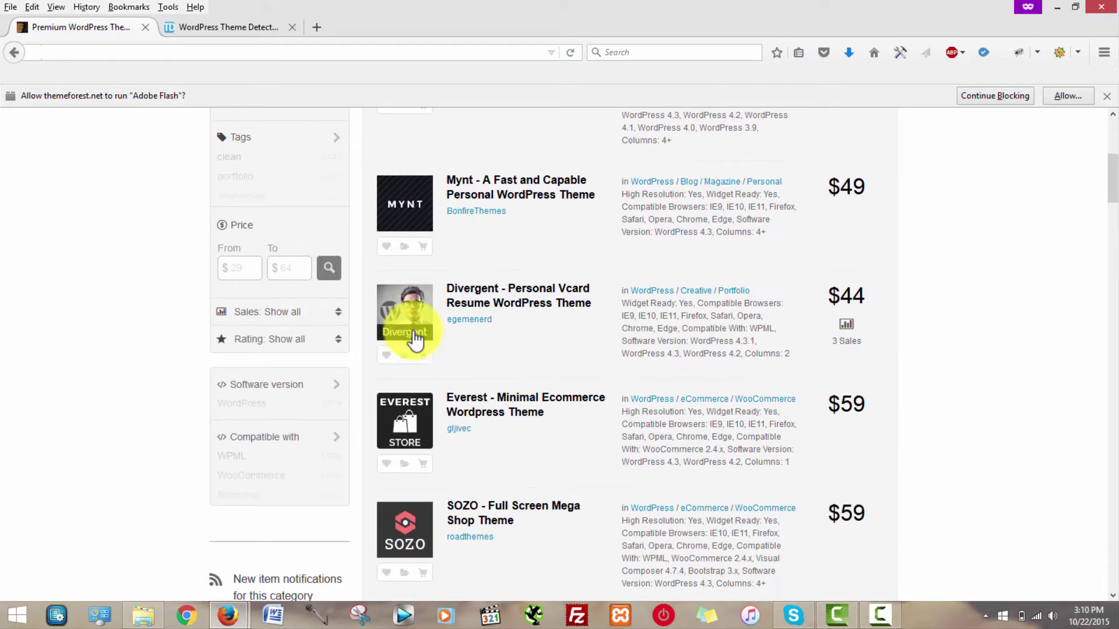
pyautogui.click(338, 340)
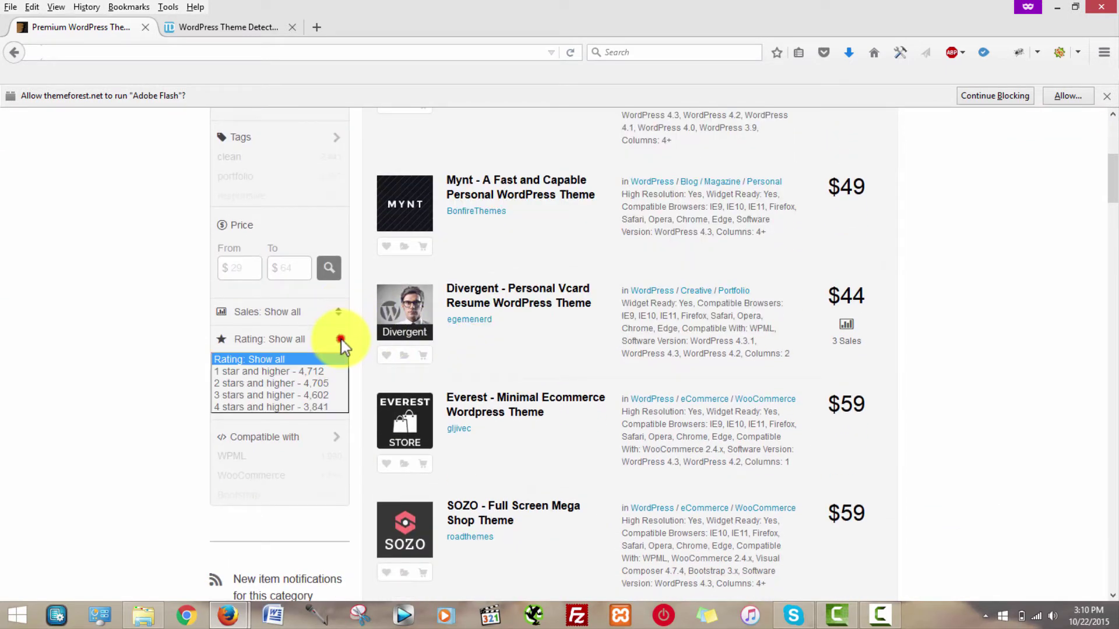
pyautogui.click(330, 408)
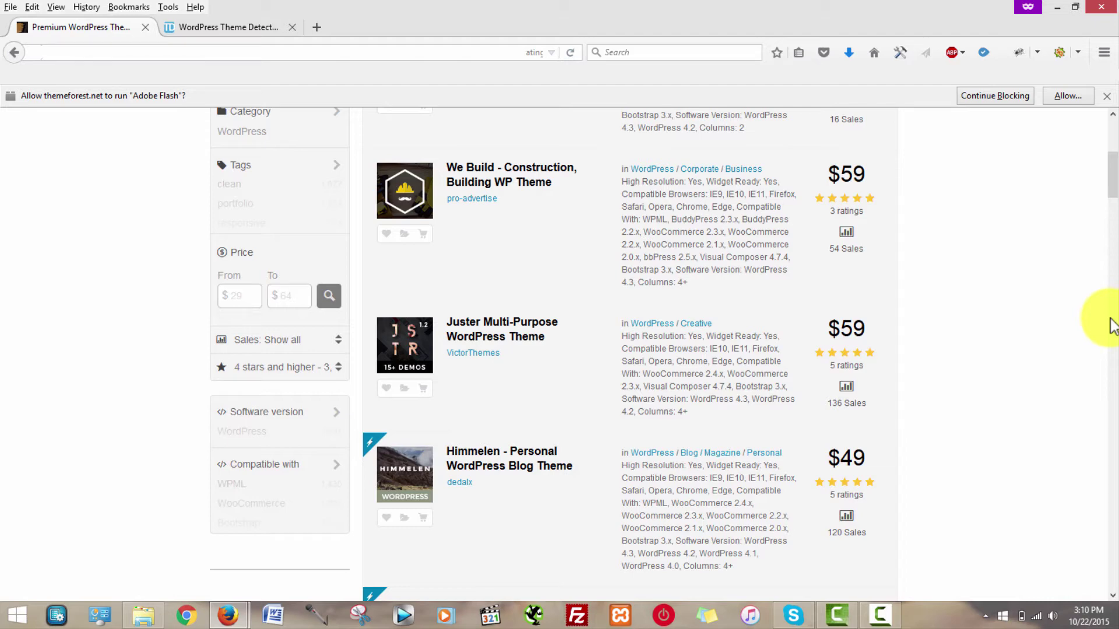
pyautogui.scroll(3, 1110, 326)
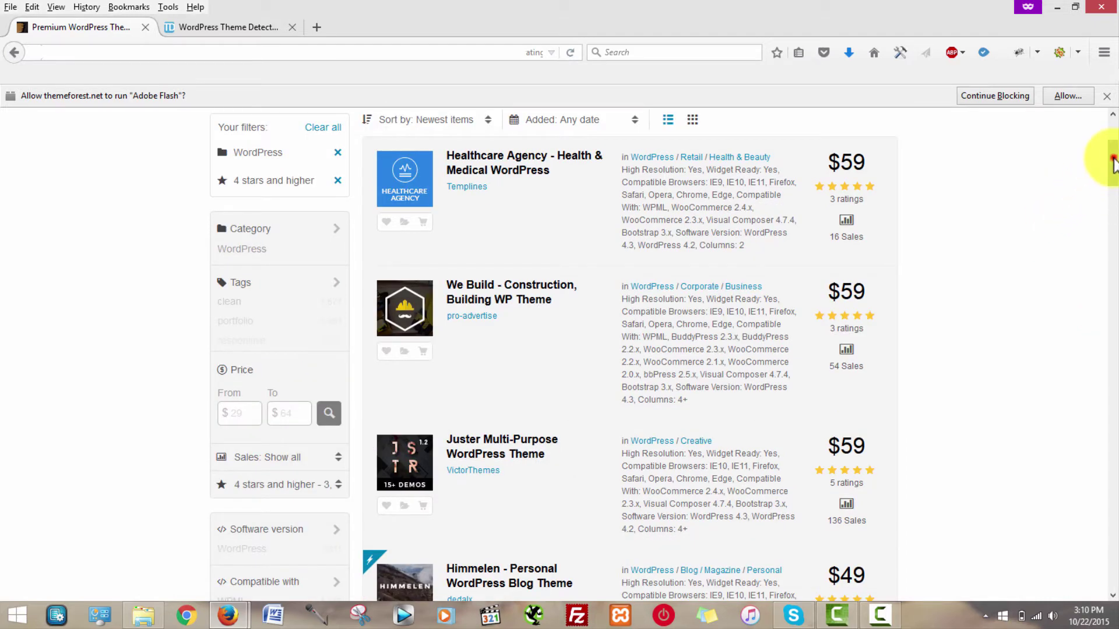
pyautogui.moveTo(1113, 163)
pyautogui.mouseDown()
pyautogui.moveTo(1115, 312)
pyautogui.moveTo(1106, 179)
pyautogui.mouseUp()
# - Apply the 'business' tag filter and browse matches like Tweeco, Constructent, Moose and Hershel
pyautogui.scroll(5, 355, 376)
pyautogui.click(351, 385)
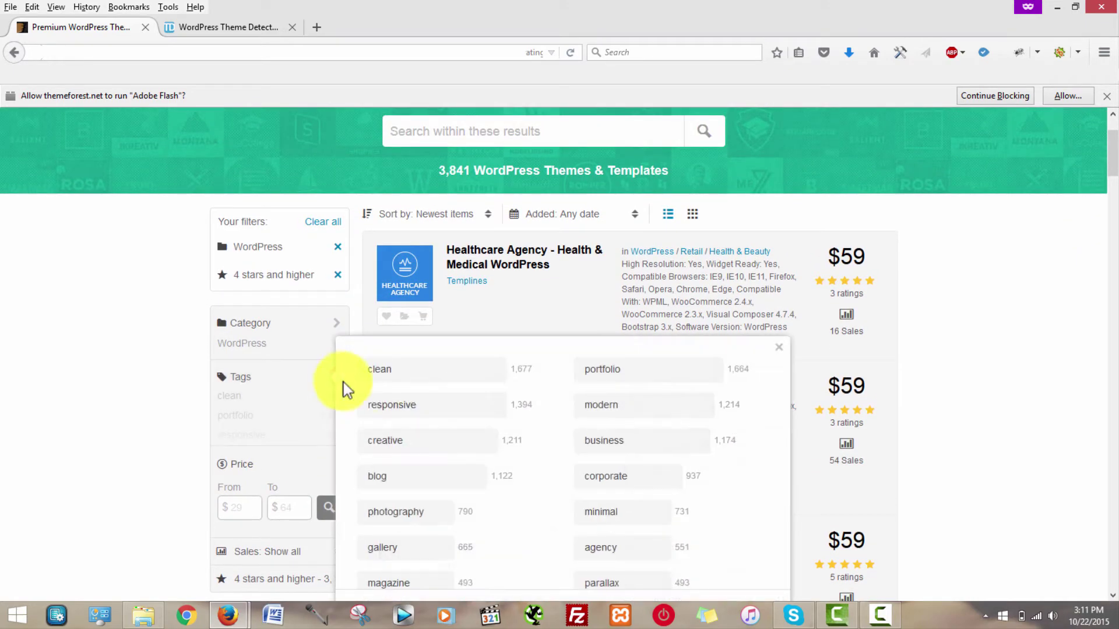
pyautogui.scroll(-4, 512, 396)
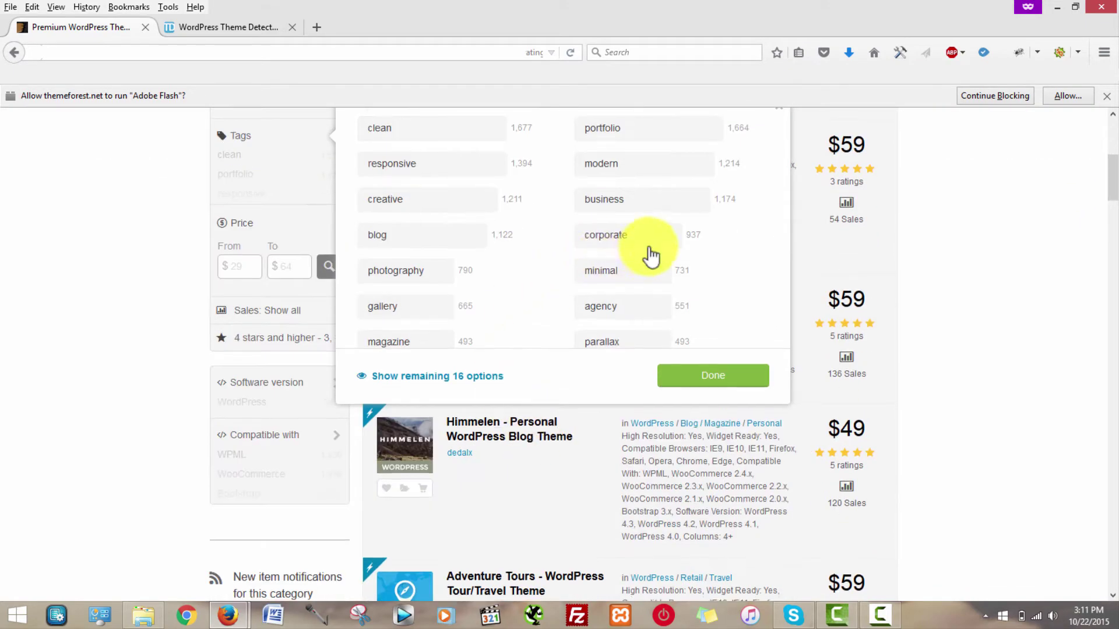
pyautogui.scroll(-4, 653, 245)
pyautogui.scroll(4, 662, 234)
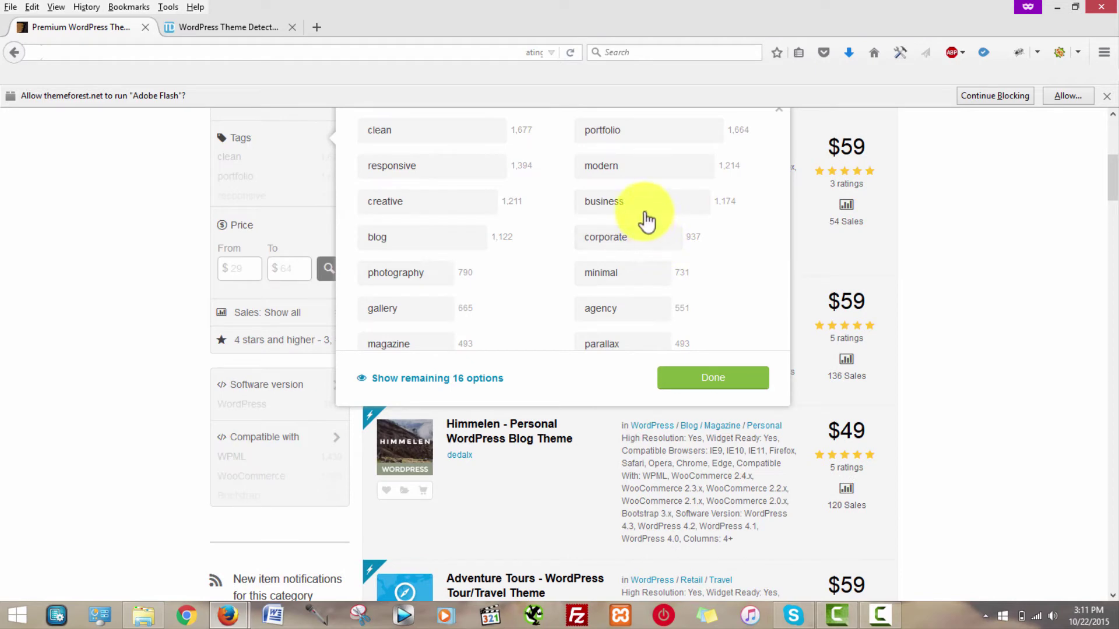
pyautogui.click(644, 214)
pyautogui.click(712, 379)
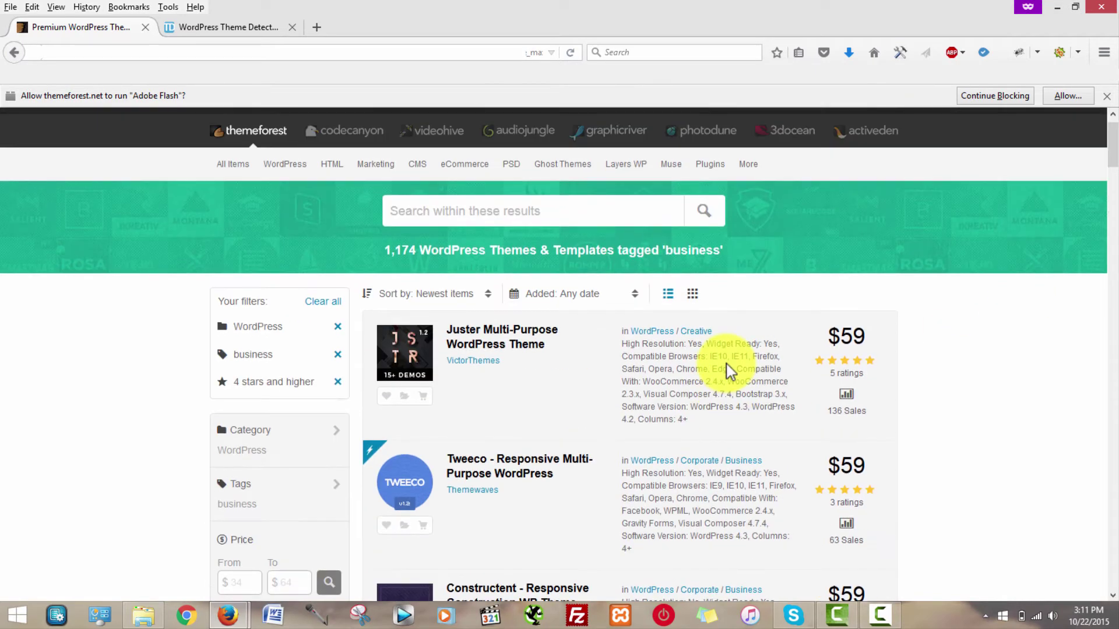
pyautogui.scroll(-5, 729, 361)
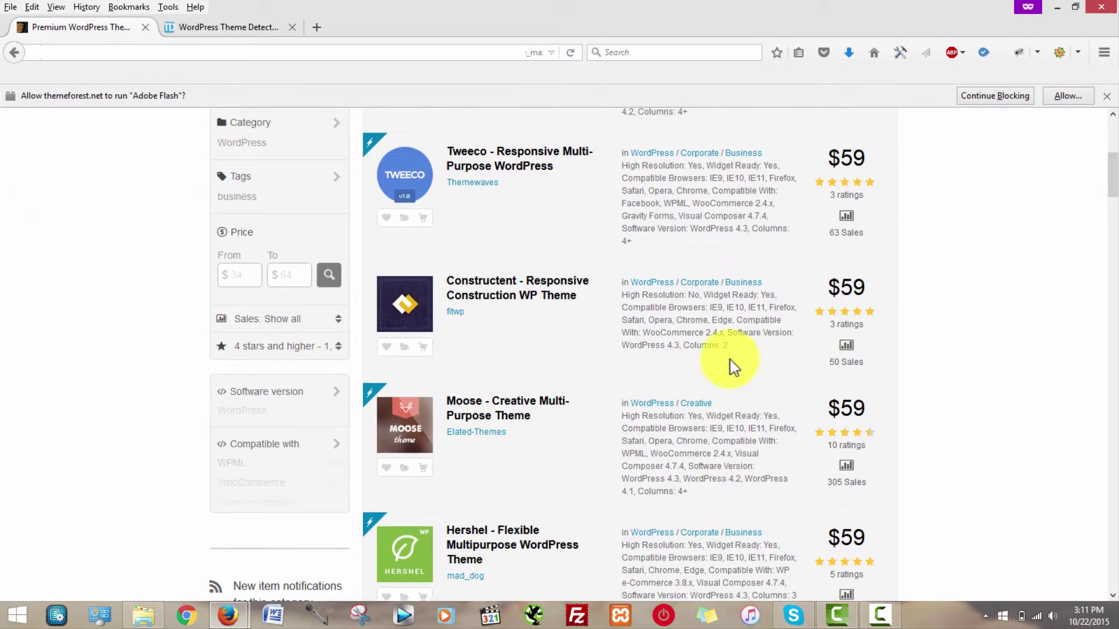
pyautogui.scroll(-3, 730, 360)
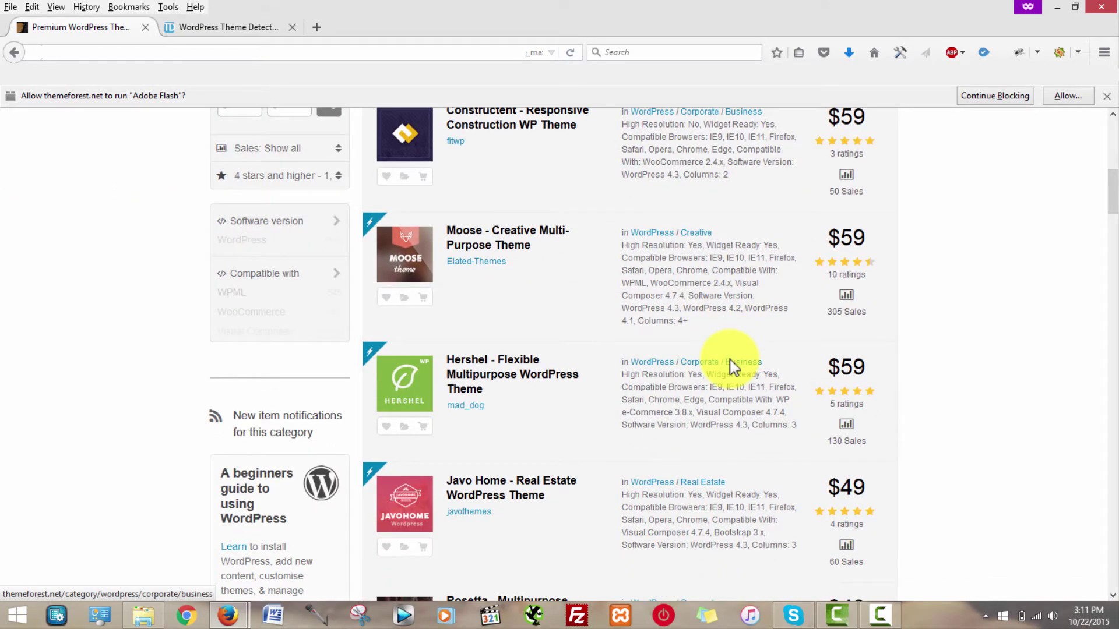
pyautogui.scroll(-5, 732, 366)
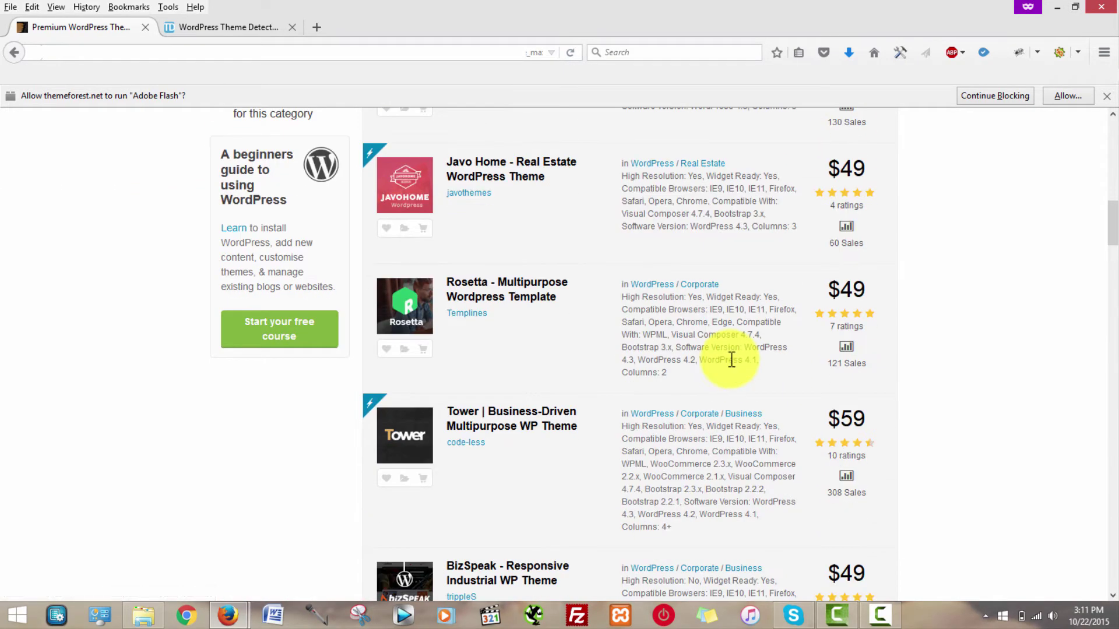
pyautogui.scroll(-5, 731, 358)
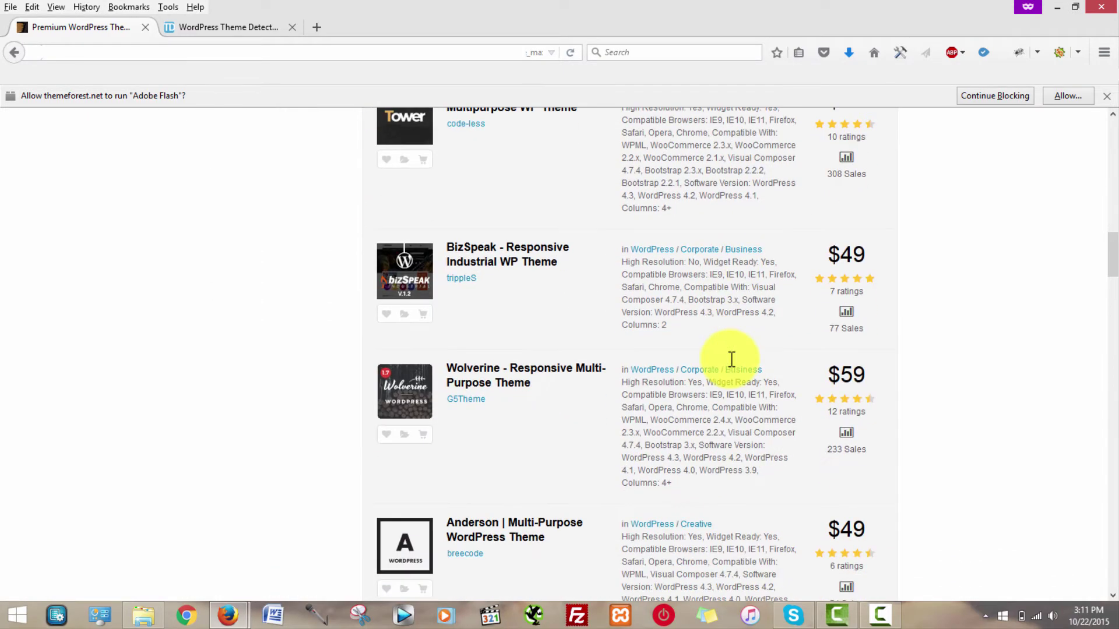
pyautogui.scroll(-3, 729, 365)
pyautogui.moveTo(1109, 350); pyautogui.dragTo(1082, 169)
# - Set the Sales filter to Top Sellers, narrowing results to 131 themes led by Unicon, TheFox and Zephyr
pyautogui.click(334, 343)
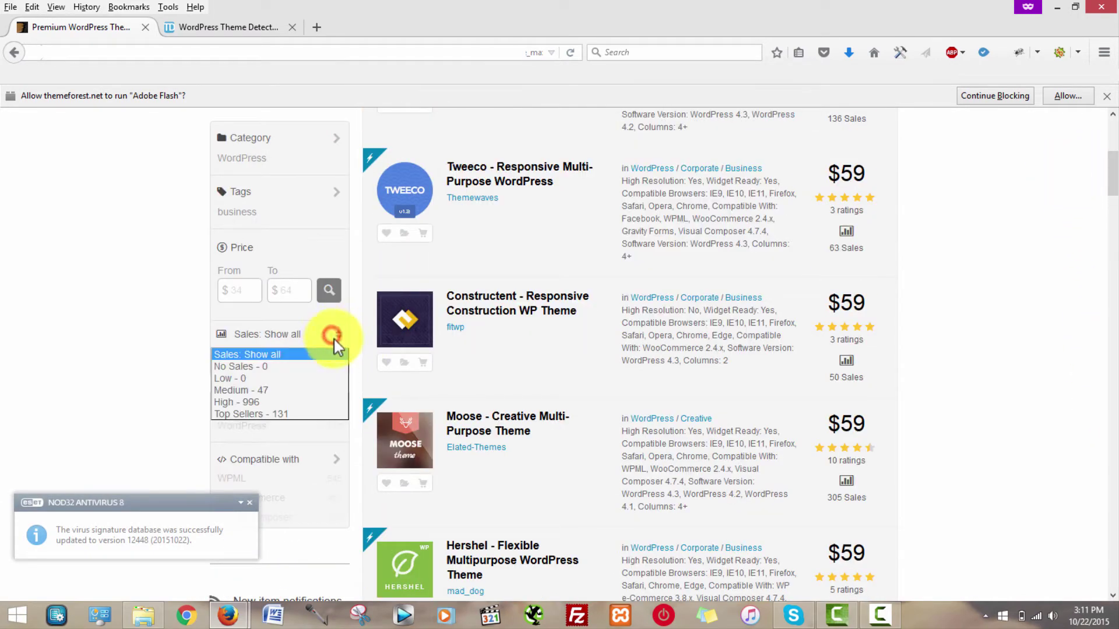
pyautogui.click(308, 403)
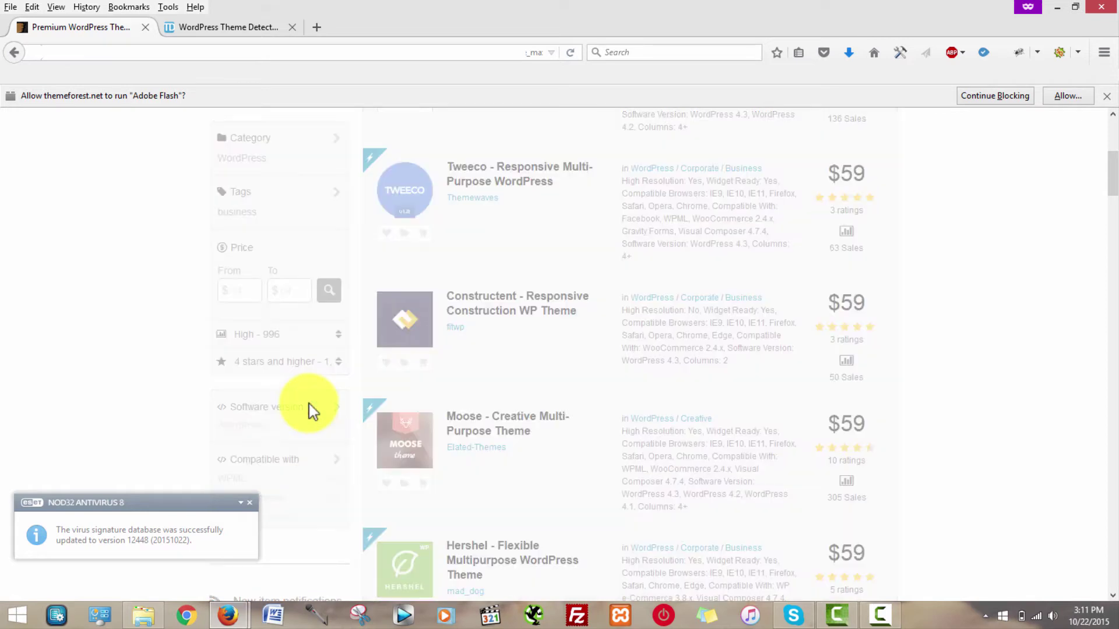
pyautogui.click(333, 363)
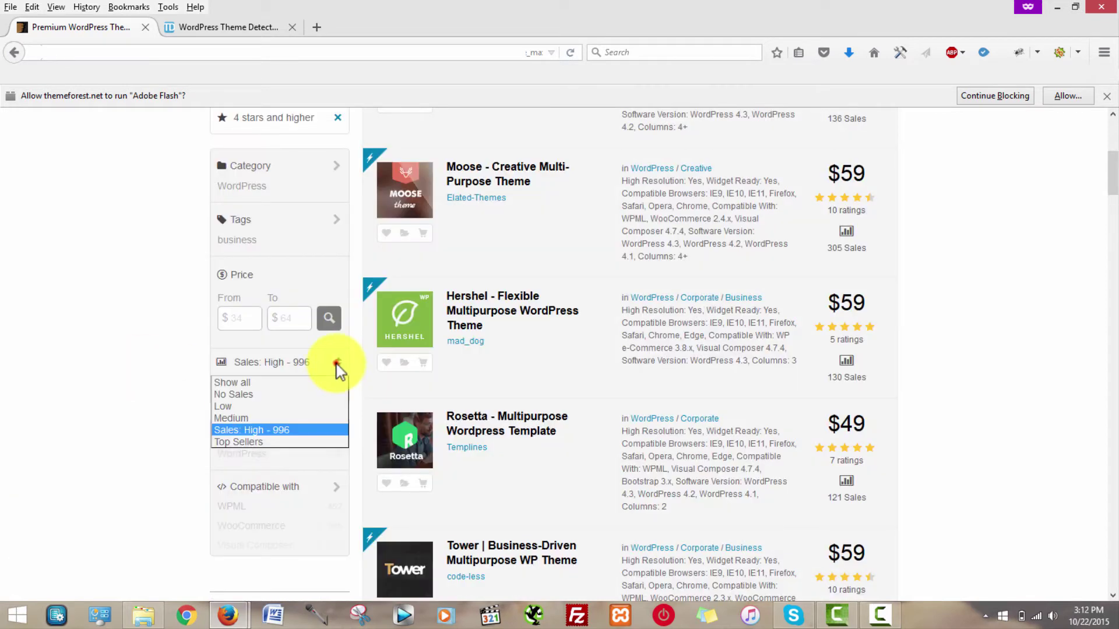
pyautogui.click(268, 446)
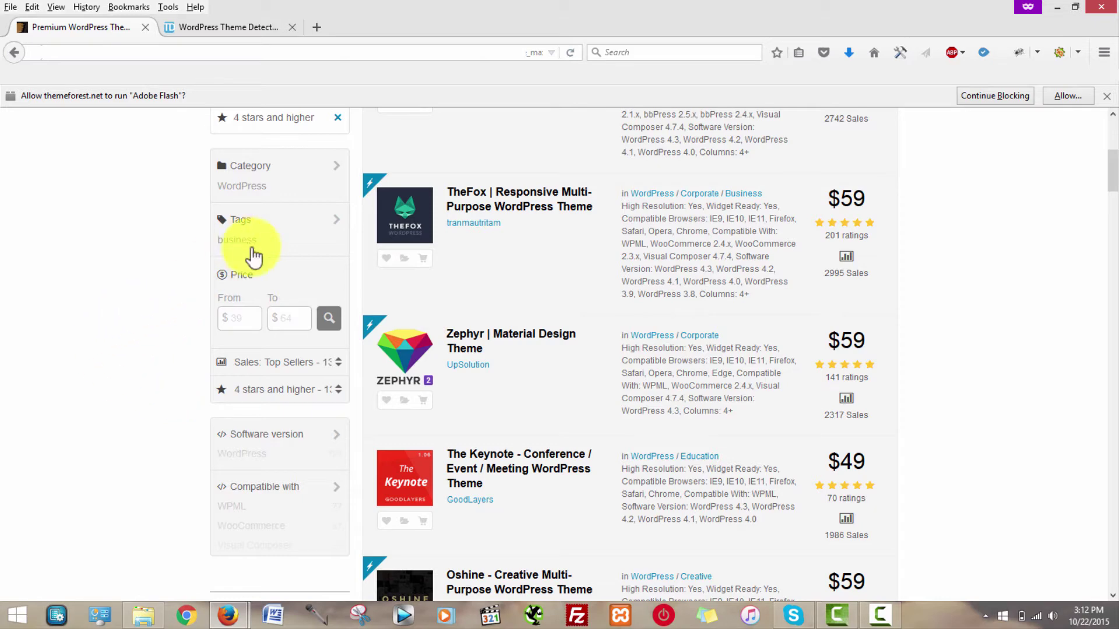
pyautogui.click(1111, 169)
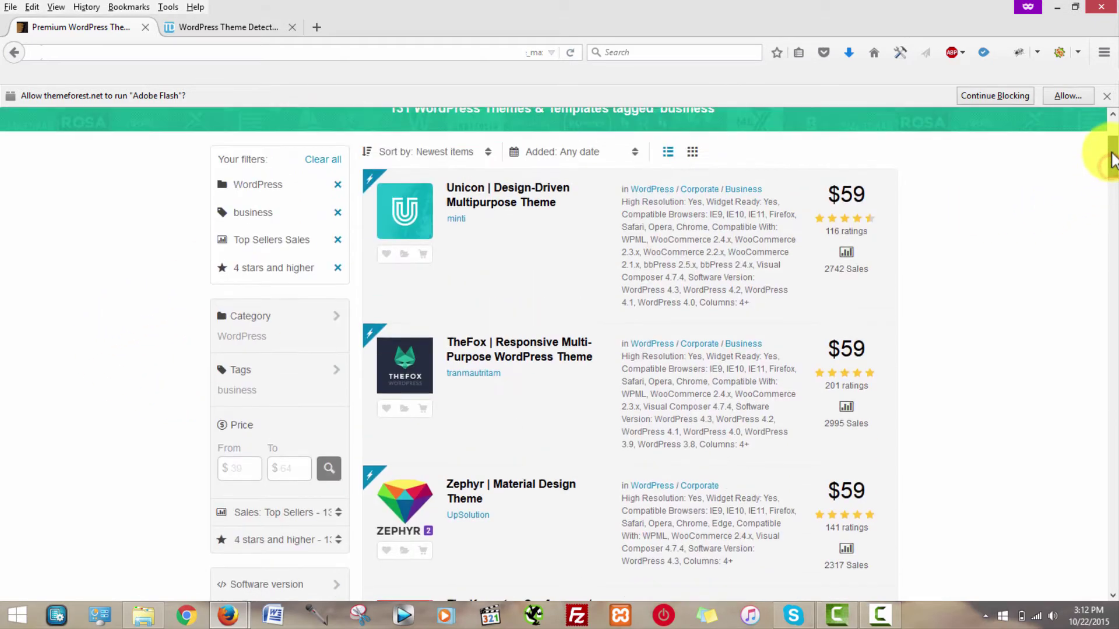
pyautogui.scroll(1, 1114, 160)
pyautogui.scroll(-2, 1114, 160)
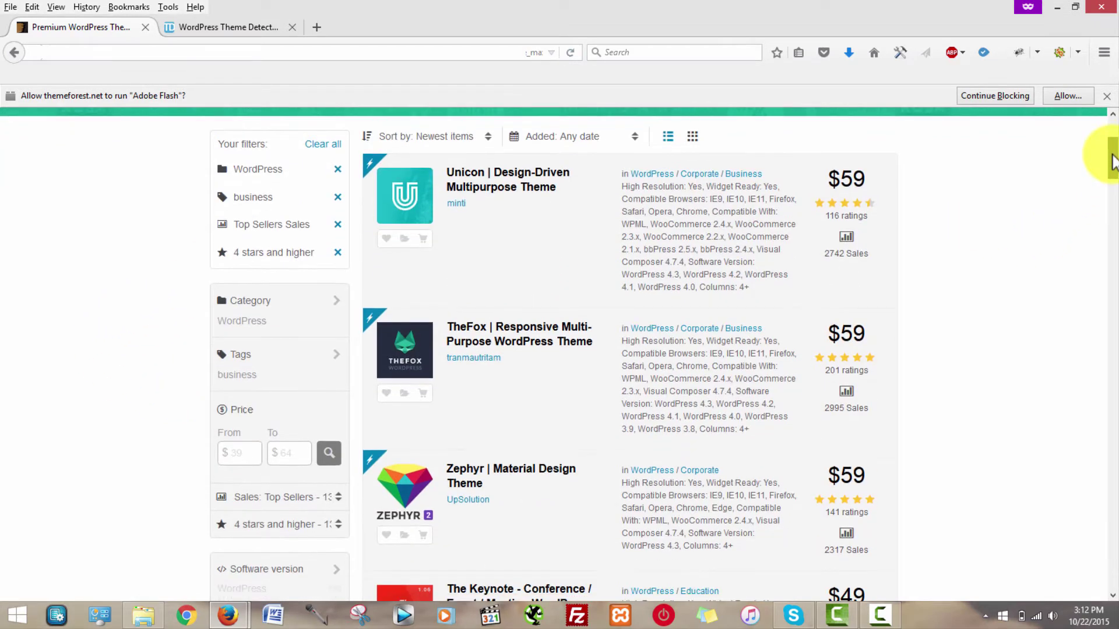
pyautogui.scroll(-1, 1114, 163)
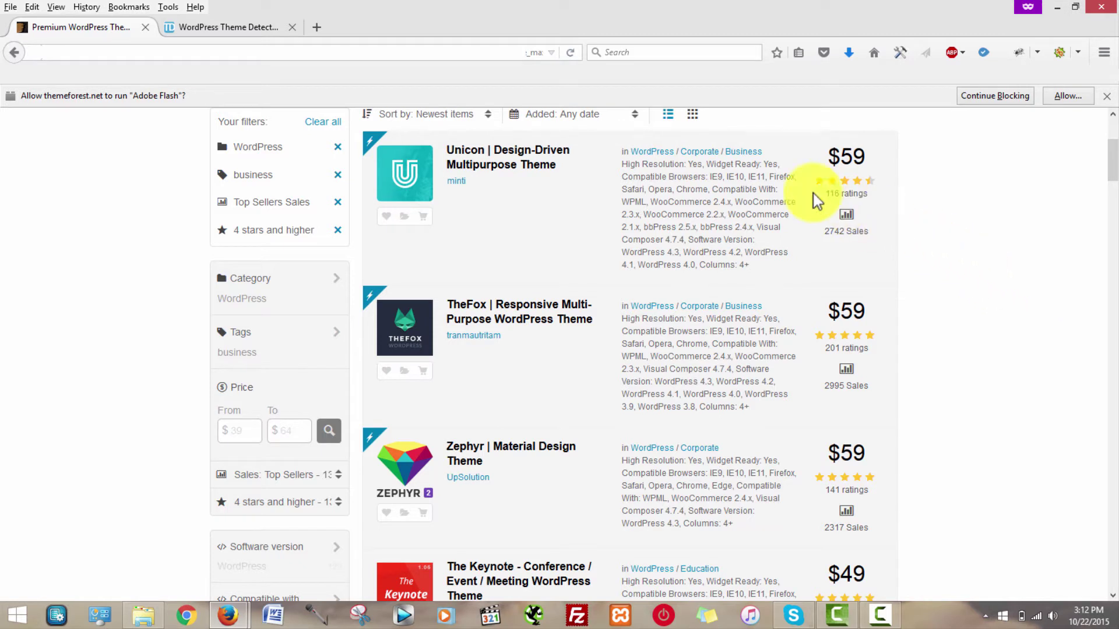
pyautogui.middleClick(511, 165)
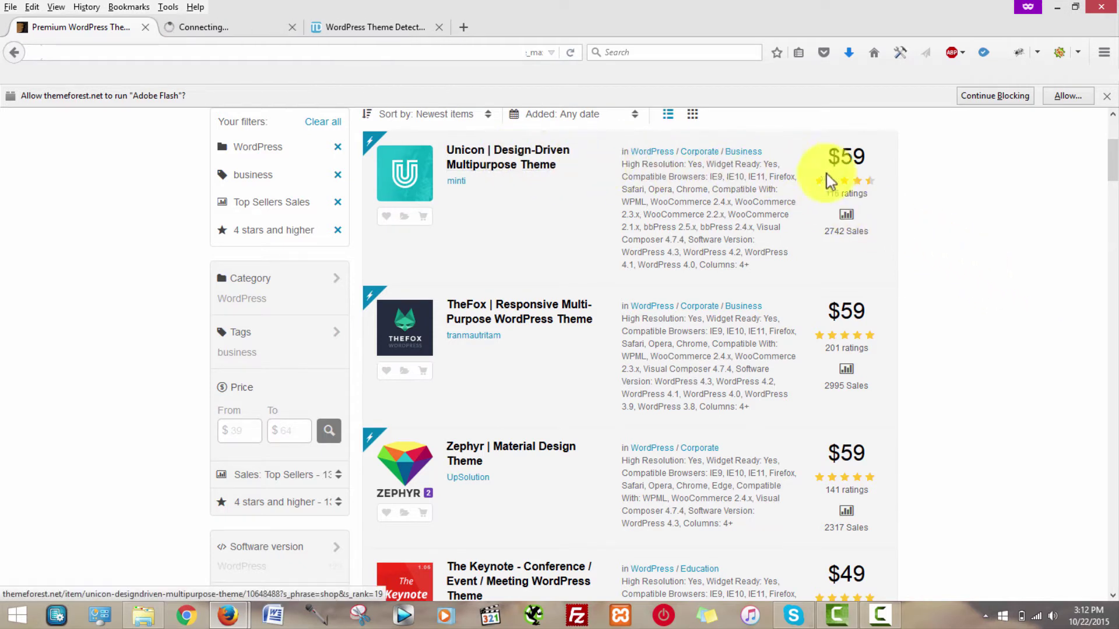
pyautogui.scroll(-3, 1019, 195)
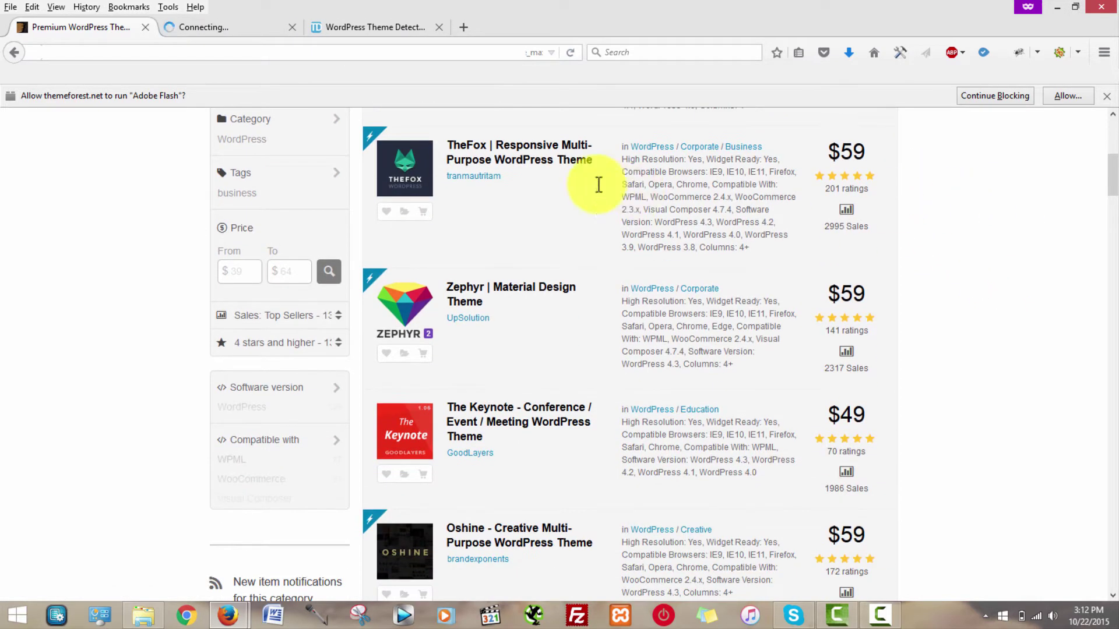
pyautogui.middleClick(528, 161)
pyautogui.scroll(-4, 985, 218)
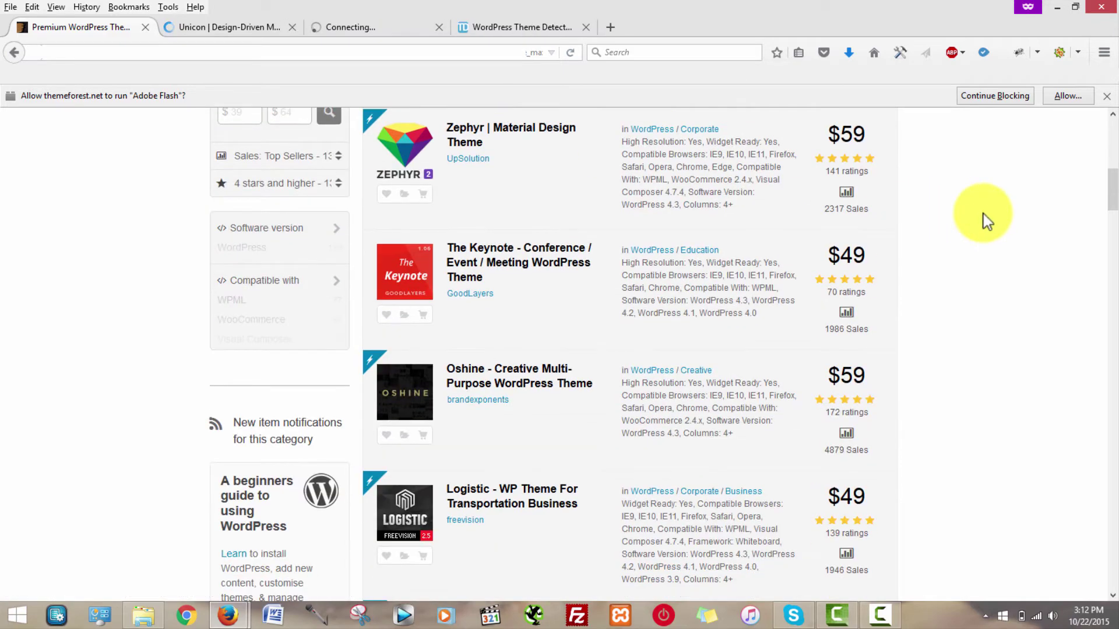
pyautogui.scroll(-1, 985, 217)
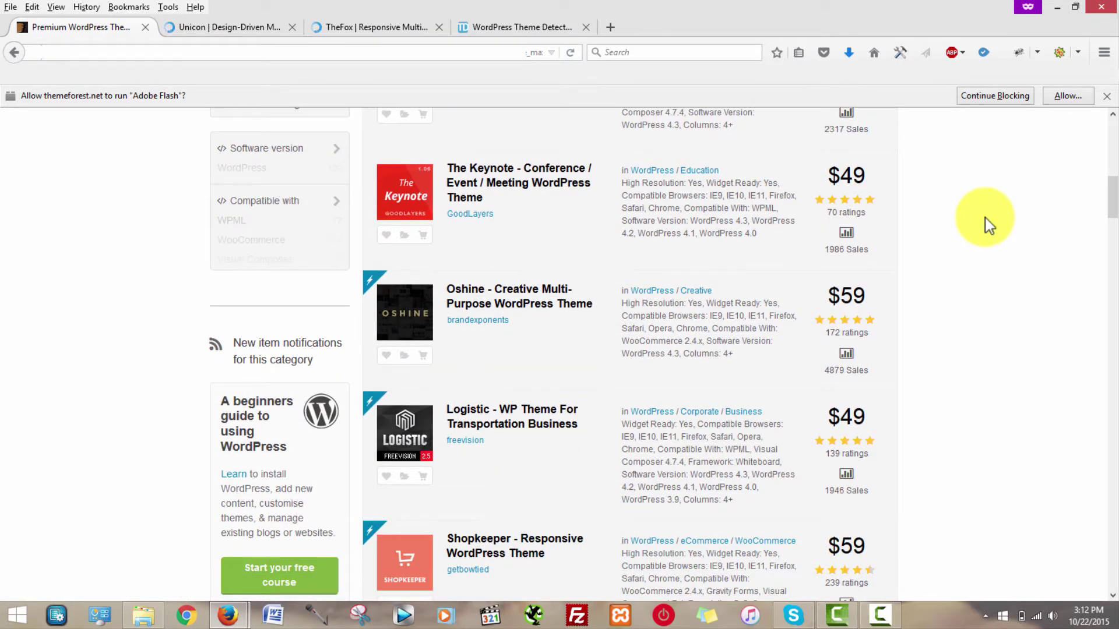
pyautogui.scroll(-2, 985, 217)
pyautogui.scroll(5, 957, 221)
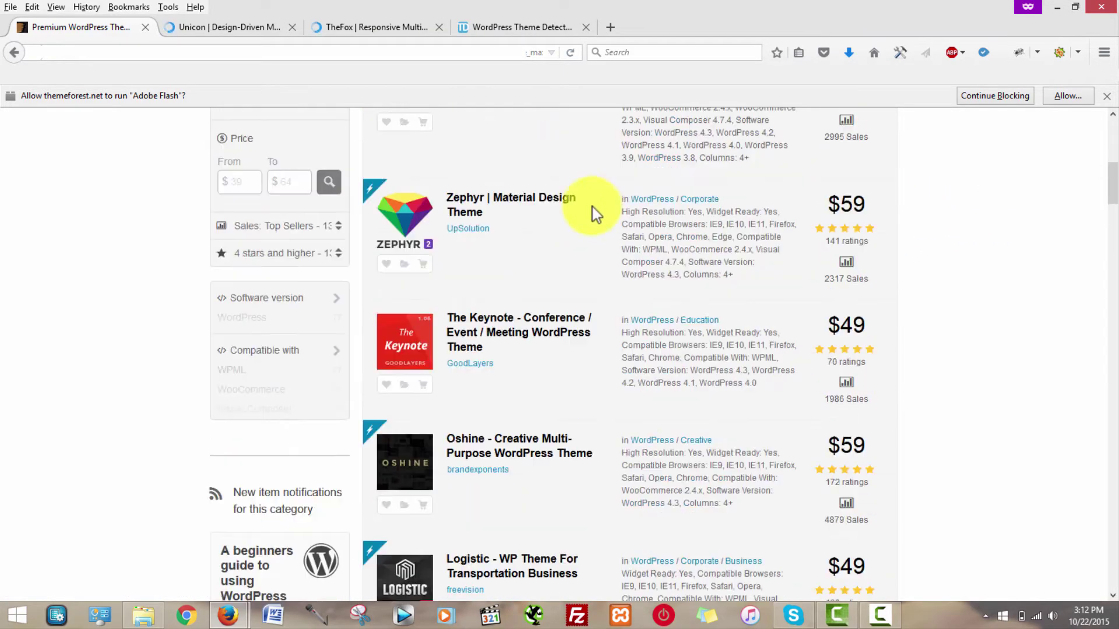
pyautogui.middleClick(510, 352)
pyautogui.scroll(-3, 1000, 338)
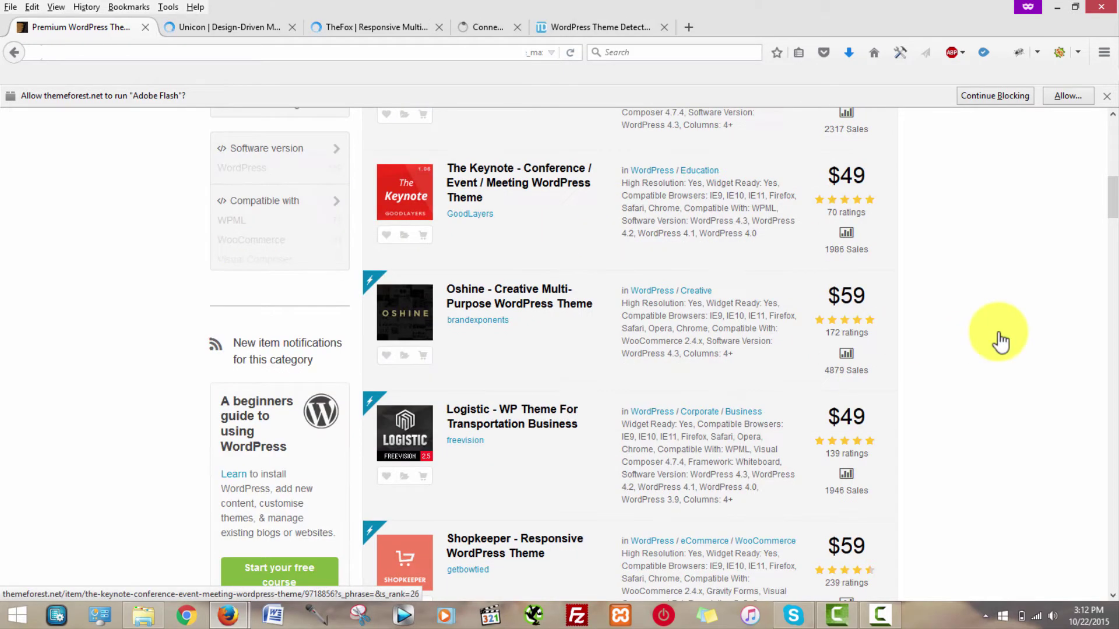
pyautogui.scroll(-7, 999, 332)
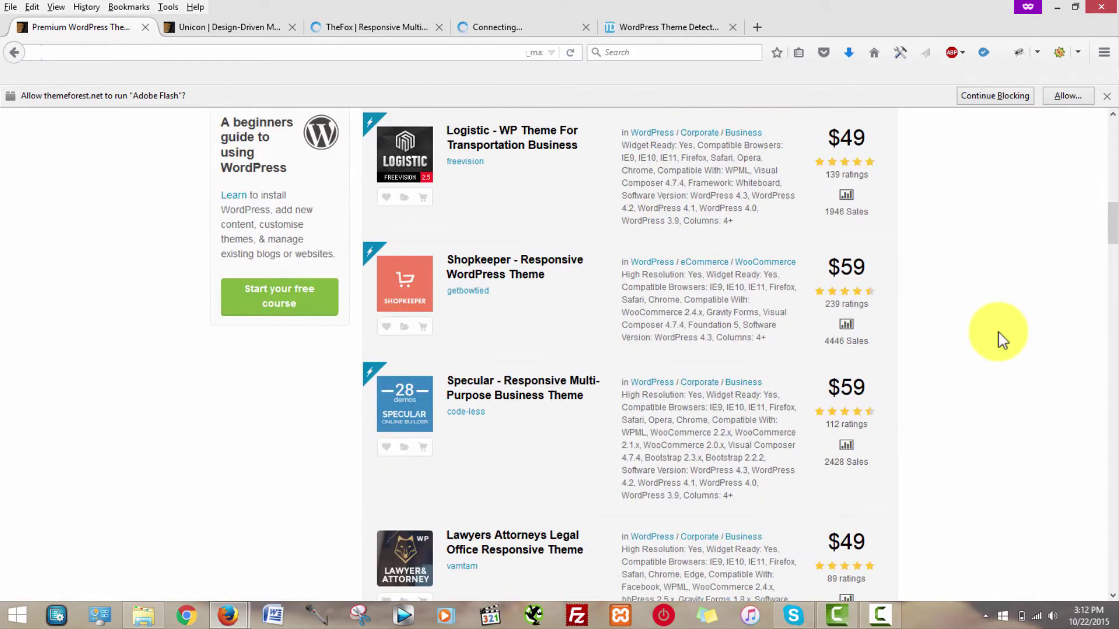
pyautogui.scroll(-12, 577, 338)
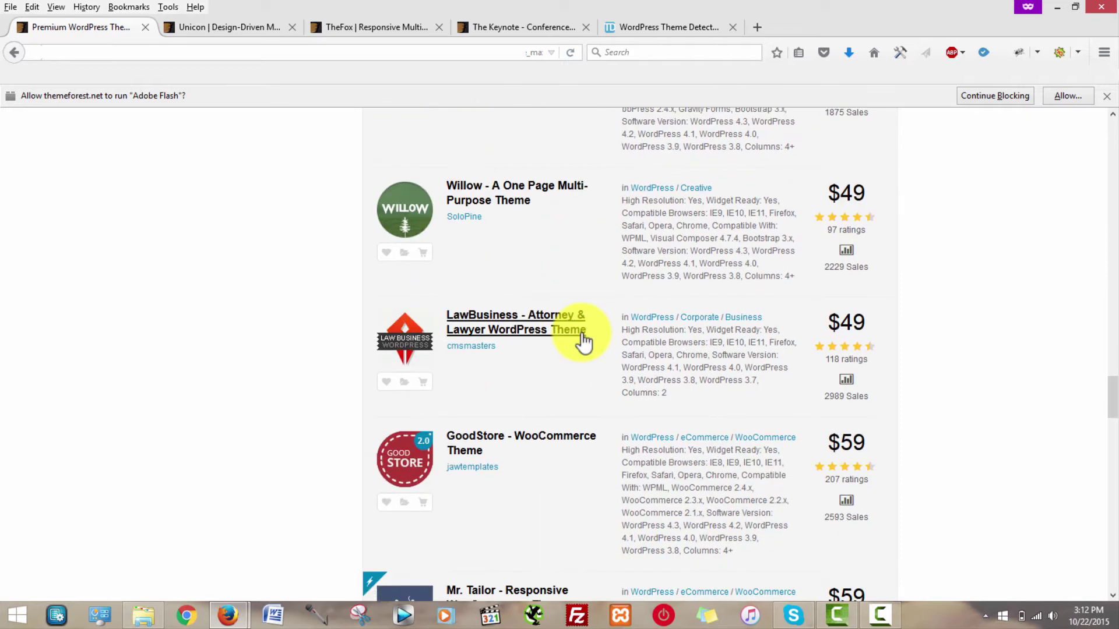
pyautogui.scroll(-3, 579, 379)
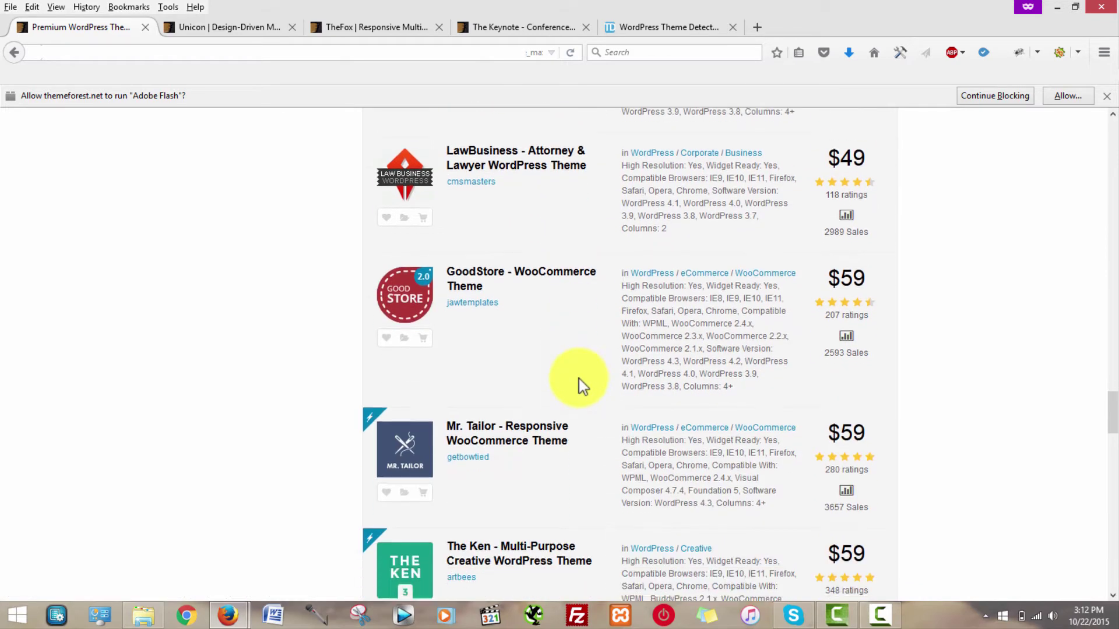
pyautogui.scroll(-3, 579, 379)
pyautogui.scroll(-3, 274, 392)
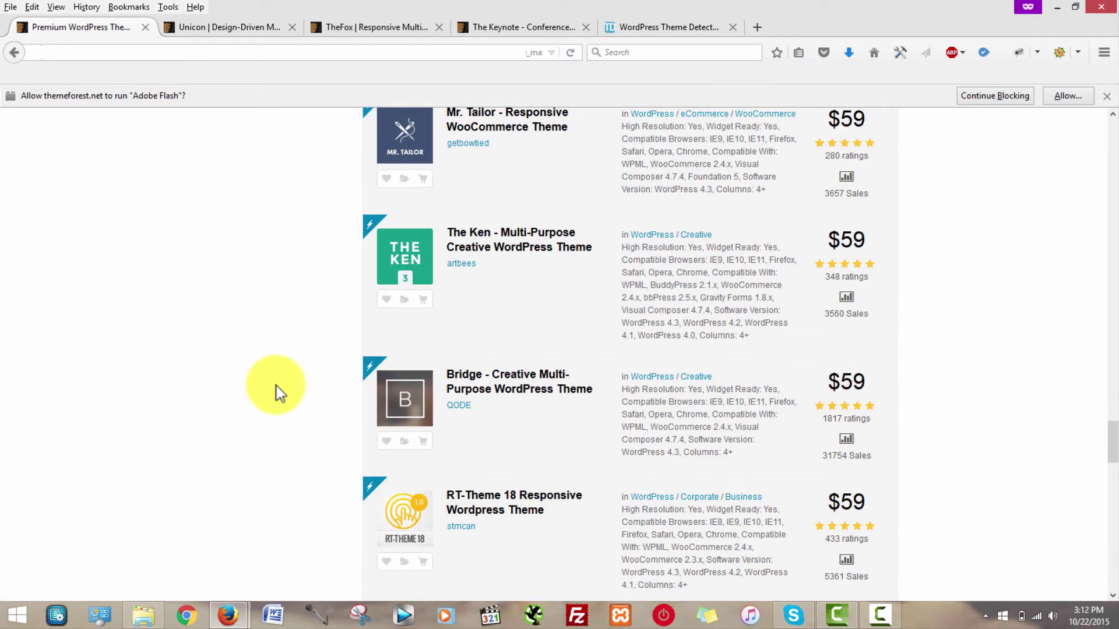
pyautogui.scroll(-3, 277, 392)
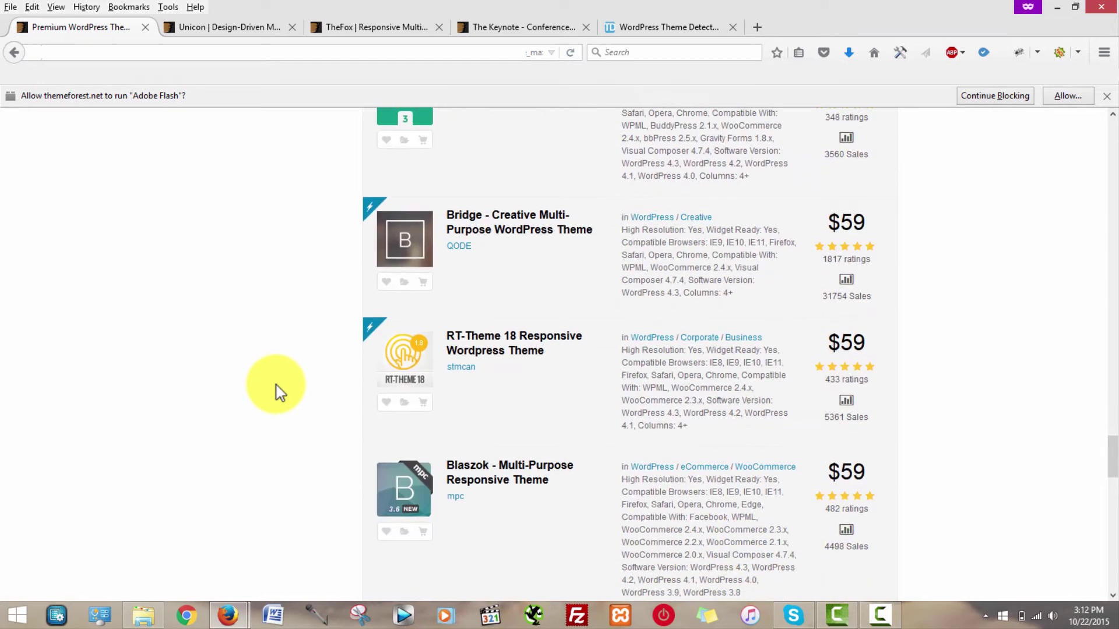
# - Review the Unicon Design-Driven Multipurpose Theme page, priced $59 for a Regular License
pyautogui.click(239, 34)
pyautogui.scroll(-12, 107, 317)
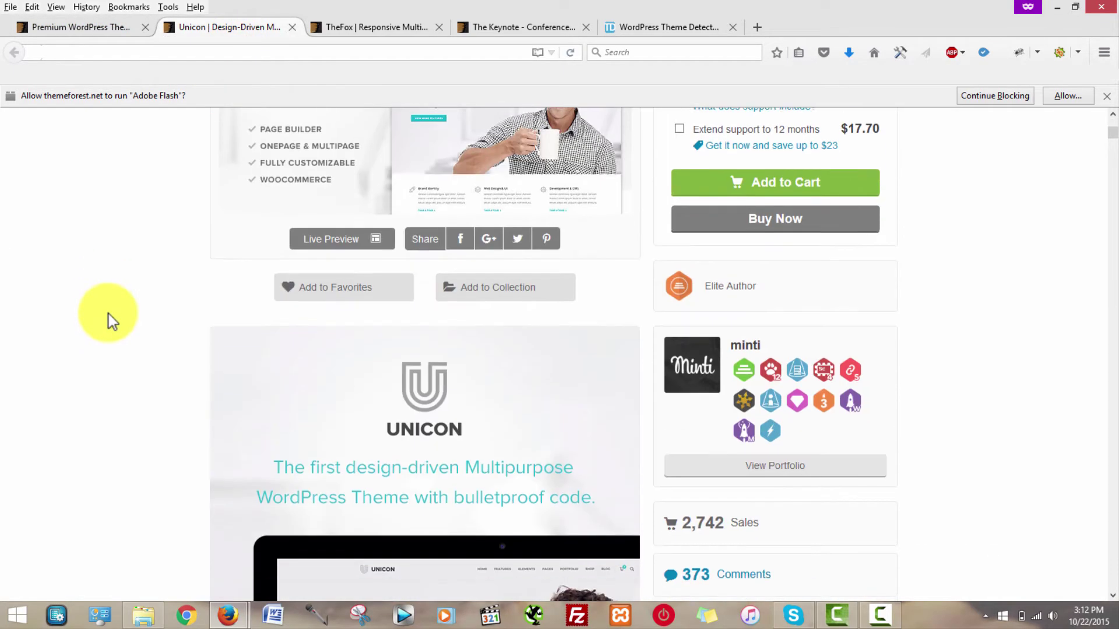
pyautogui.scroll(8, 113, 312)
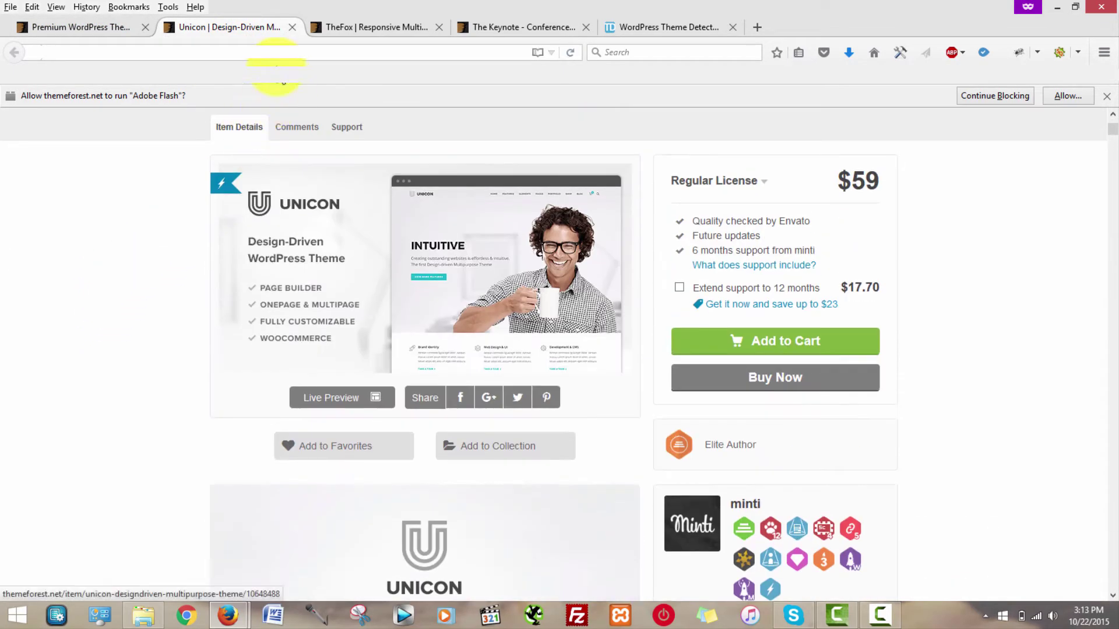
pyautogui.scroll(-11, 322, 232)
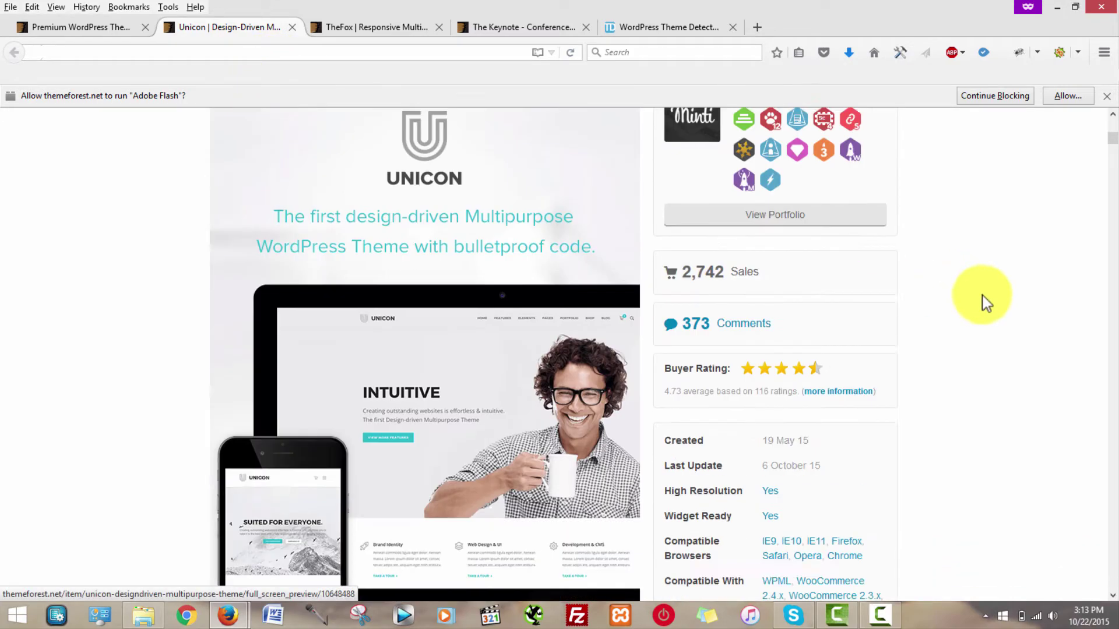
pyautogui.moveTo(1113, 150)
pyautogui.mouseDown()
pyautogui.moveTo(1114, 202)
pyautogui.moveTo(1111, 169)
pyautogui.mouseUp()
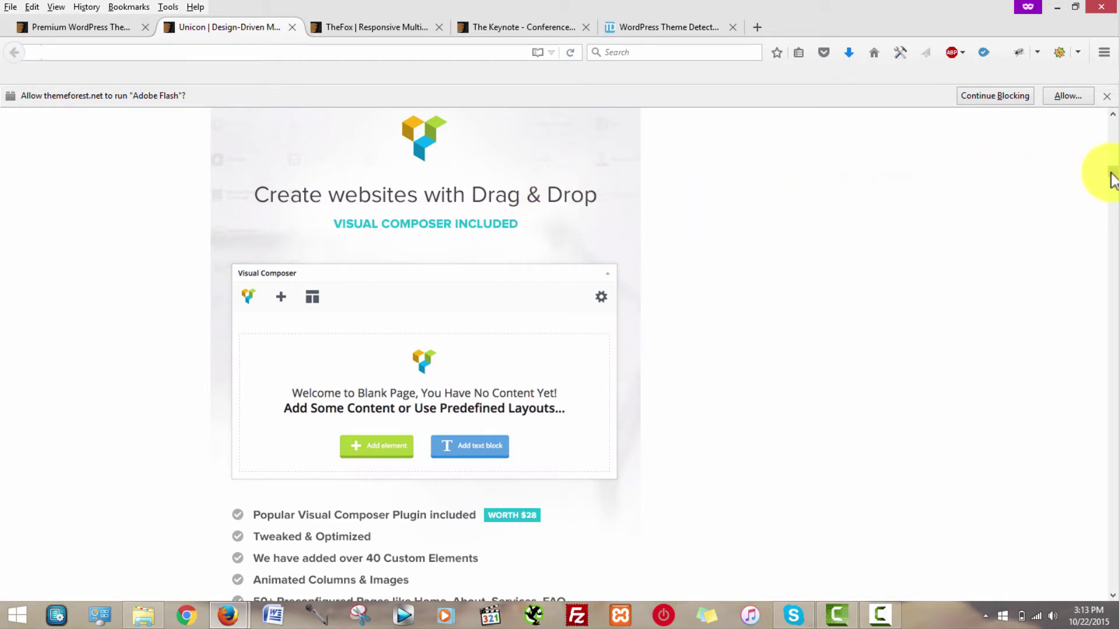
pyautogui.moveTo(1110, 171); pyautogui.dragTo(1109, 172)
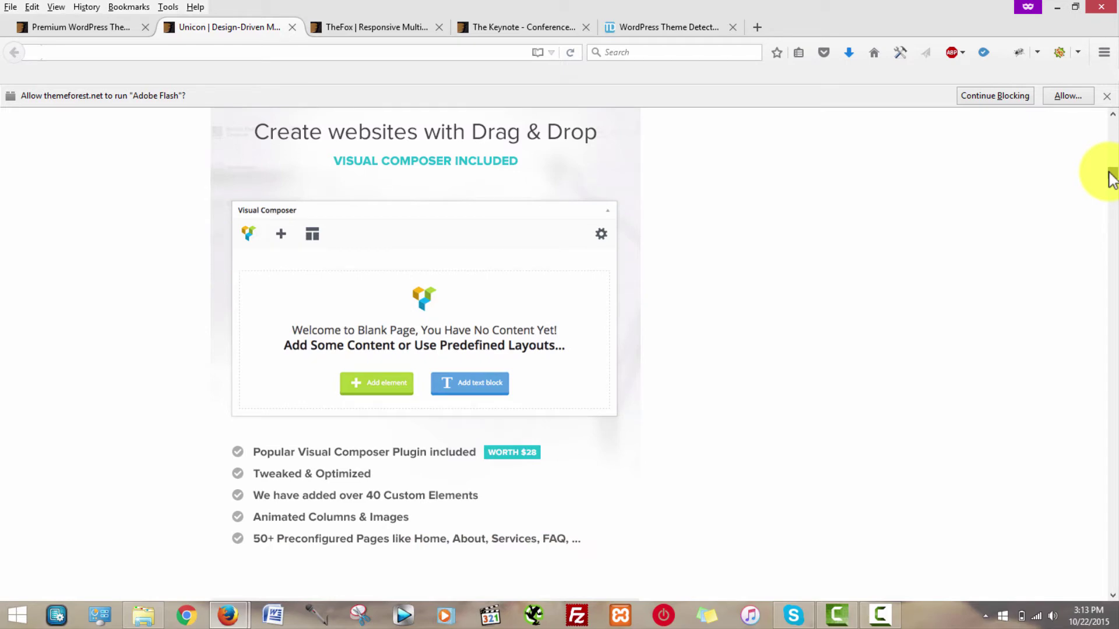
pyautogui.moveTo(1111, 181); pyautogui.dragTo(1112, 204)
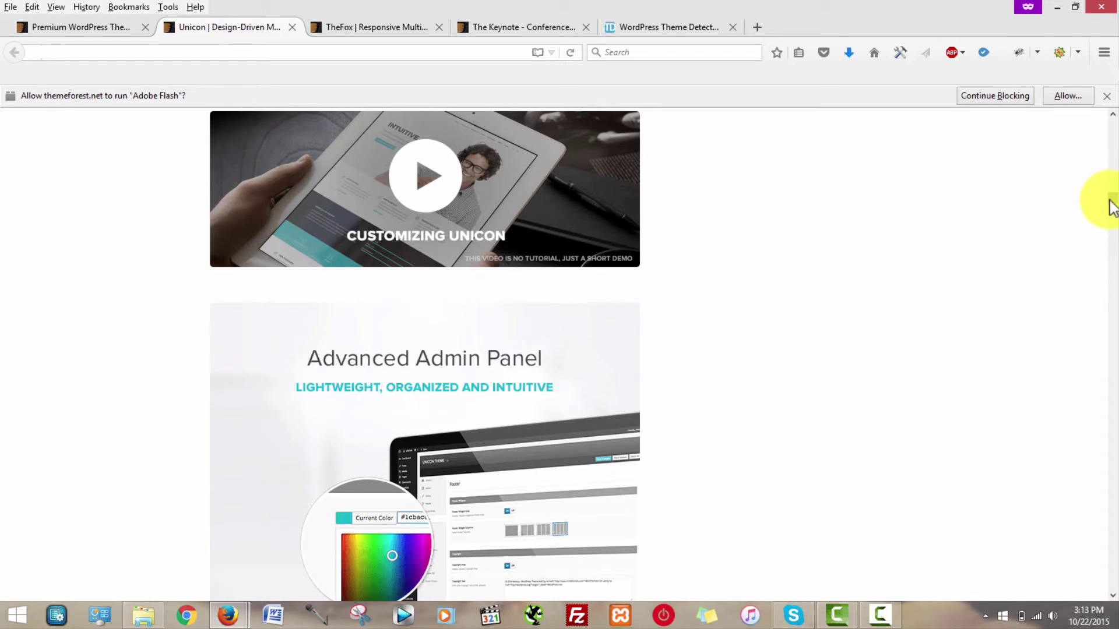
pyautogui.moveTo(1110, 201); pyautogui.dragTo(1114, 133)
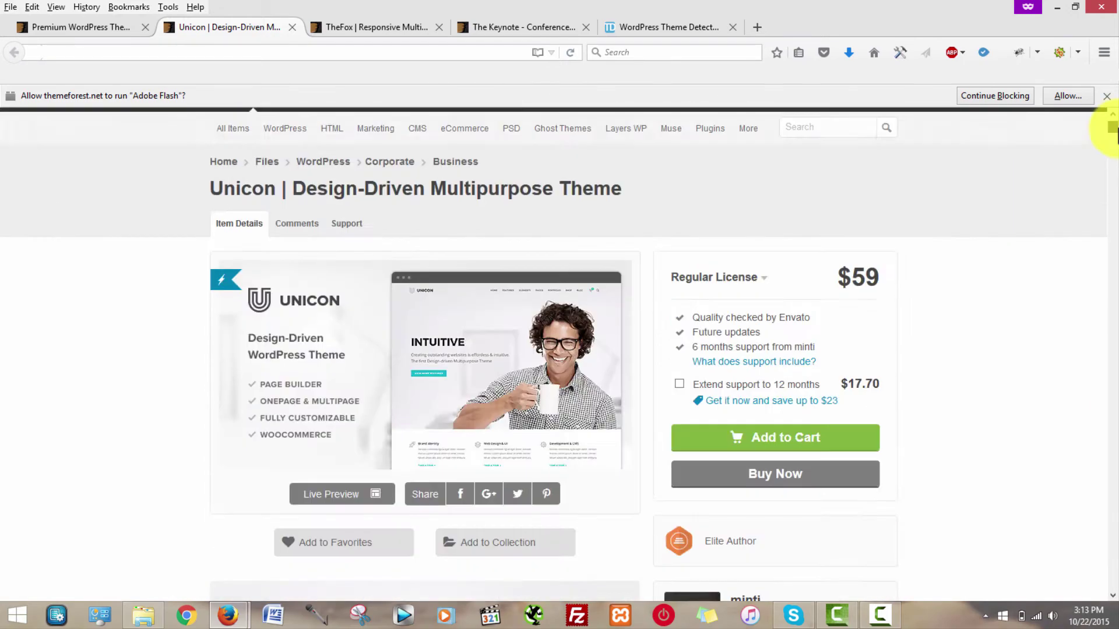
# - Launch Unicon's live demo and scroll through its homepage
pyautogui.click(359, 496)
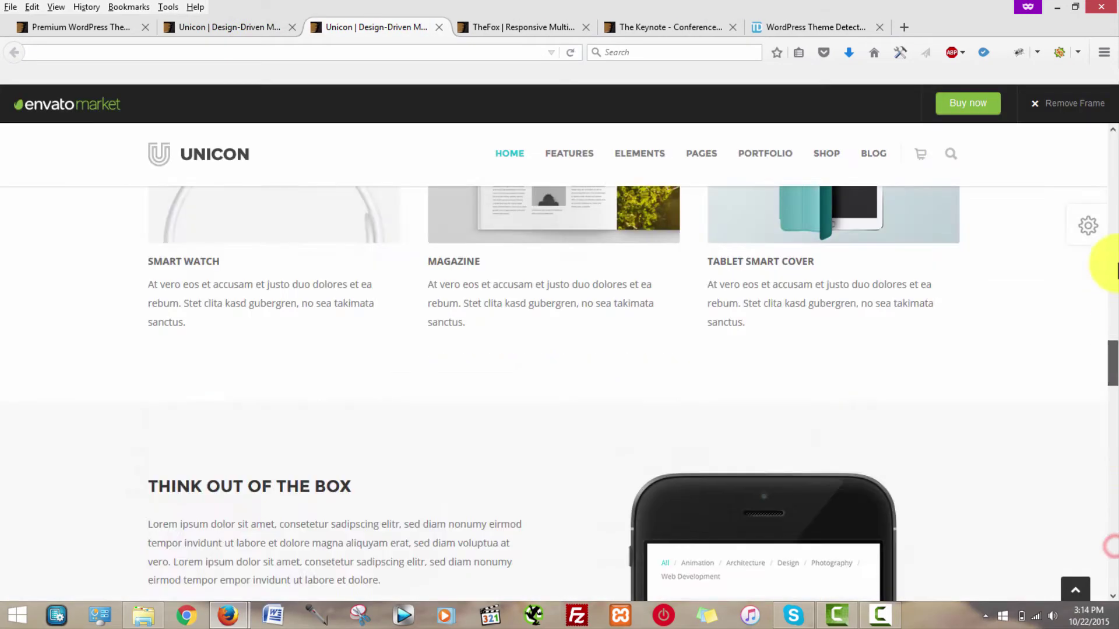
pyautogui.moveTo(1116, 271); pyautogui.dragTo(1107, 150)
pyautogui.moveTo(813, 132)
pyautogui.moveTo(539, 170)
pyautogui.moveTo(620, 224)
pyautogui.scroll(-4, 701, 349)
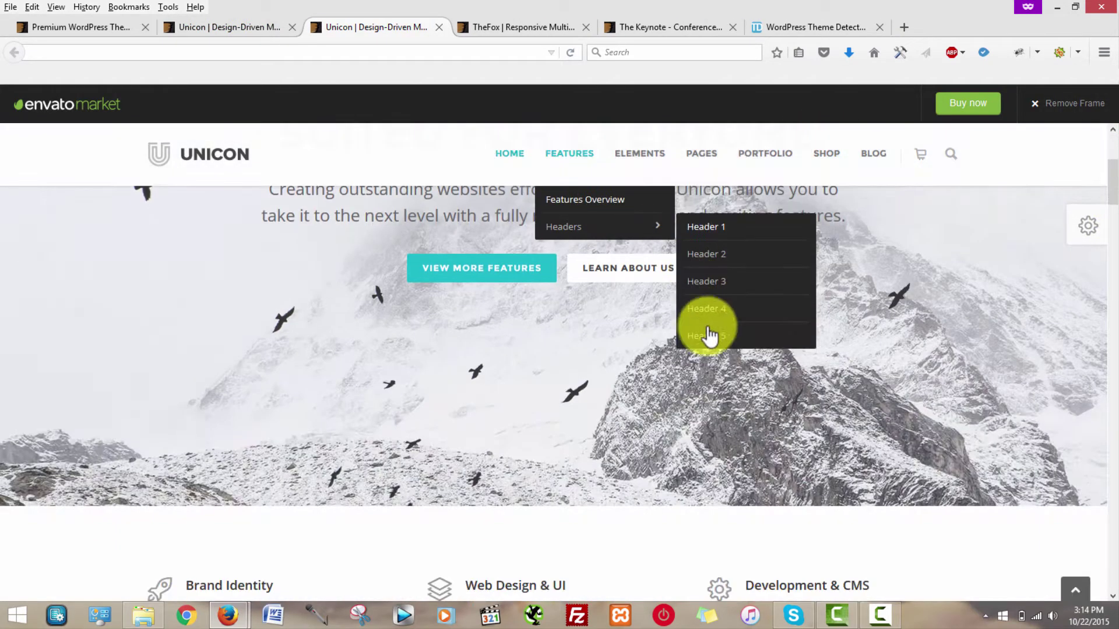
pyautogui.scroll(1, 627, 352)
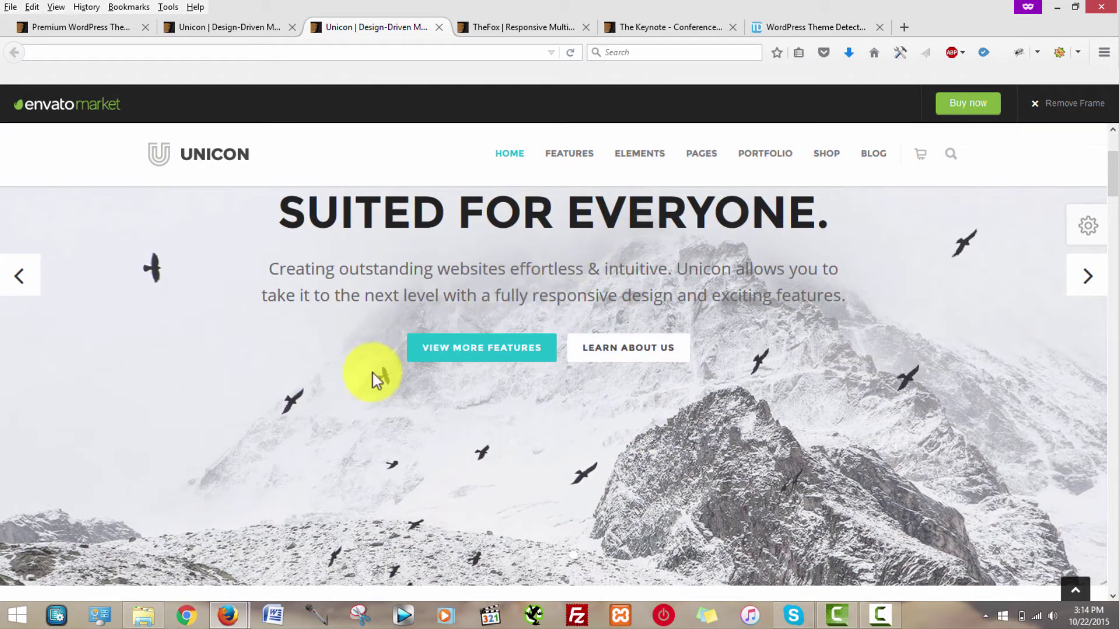
pyautogui.scroll(1, 373, 373)
pyautogui.scroll(-5, 635, 419)
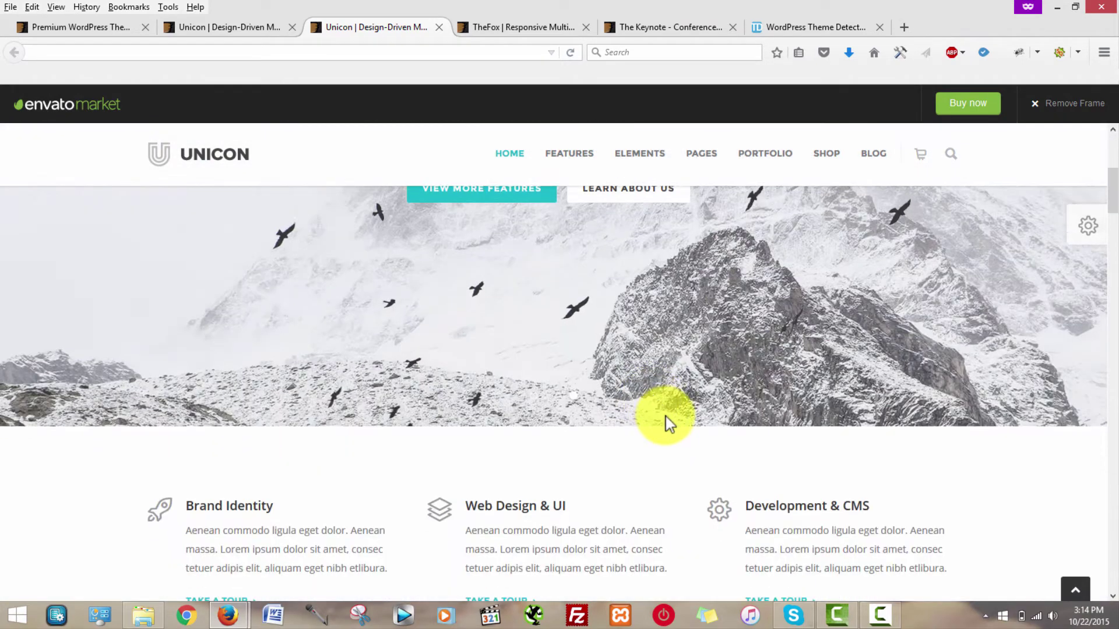
pyautogui.scroll(-15, 667, 412)
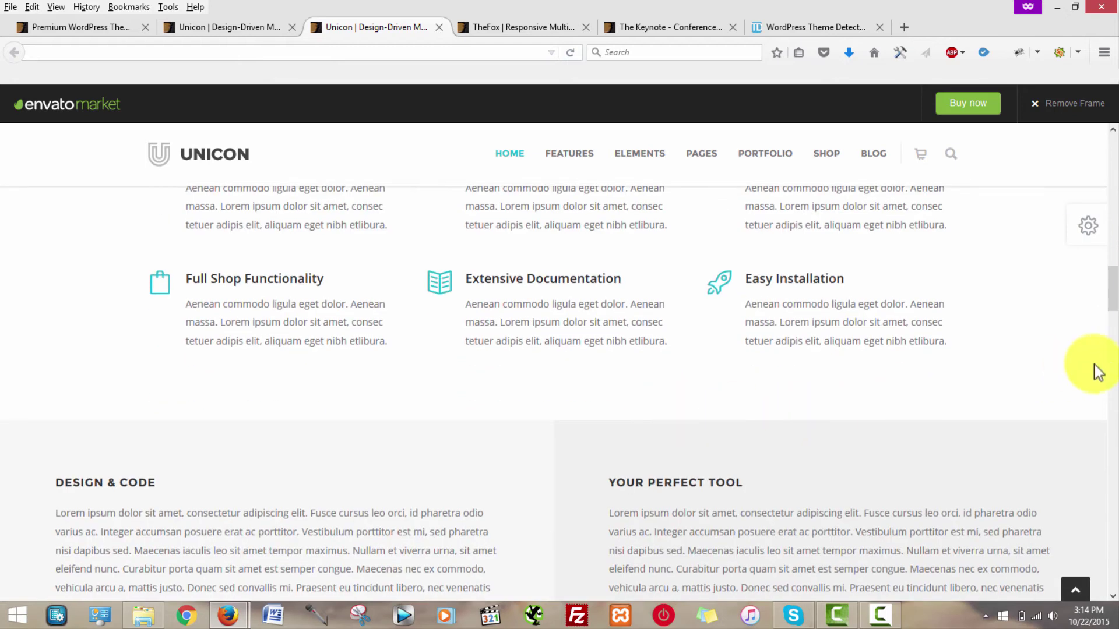
pyautogui.moveTo(1112, 279); pyautogui.dragTo(1115, 134)
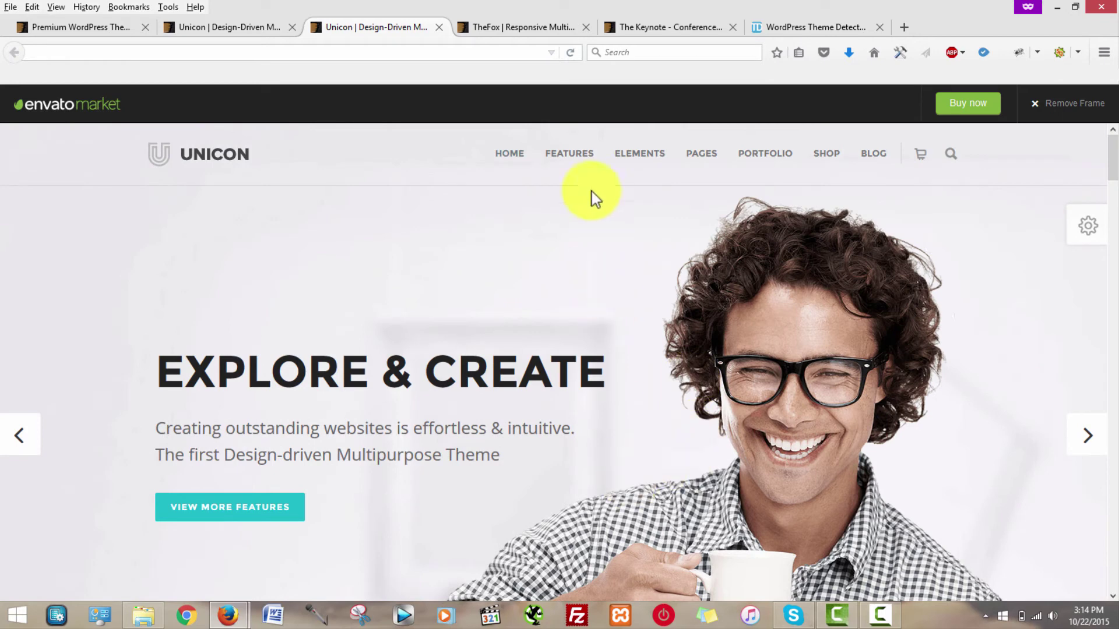
# - View the demo's Shop Full Width page with products from $17.95 to $129.95
pyautogui.click(849, 228)
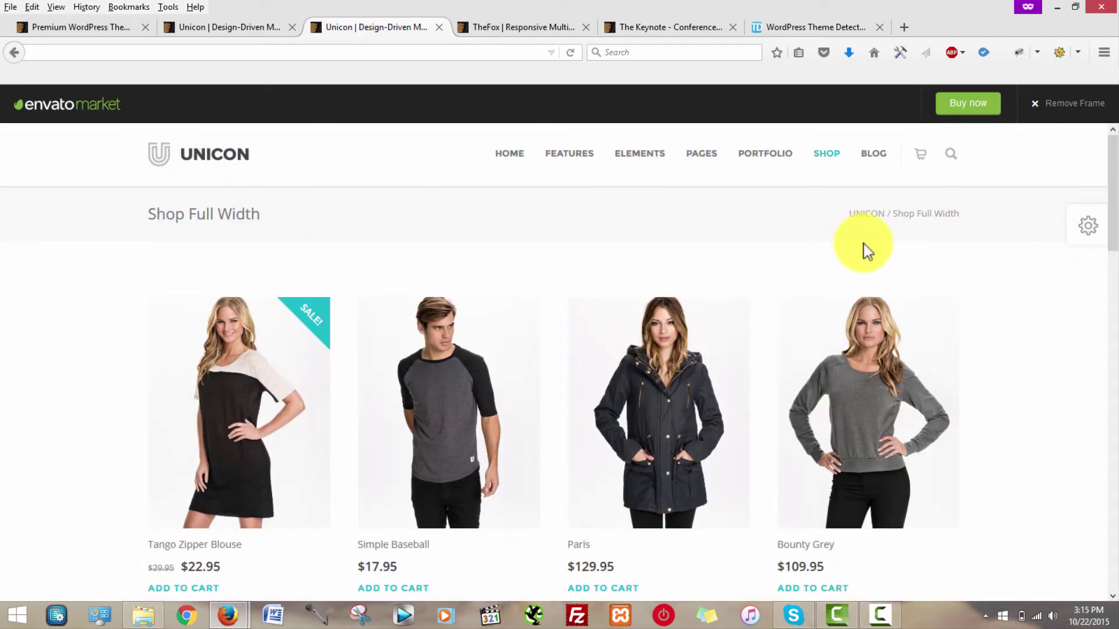
pyautogui.scroll(-3, 807, 266)
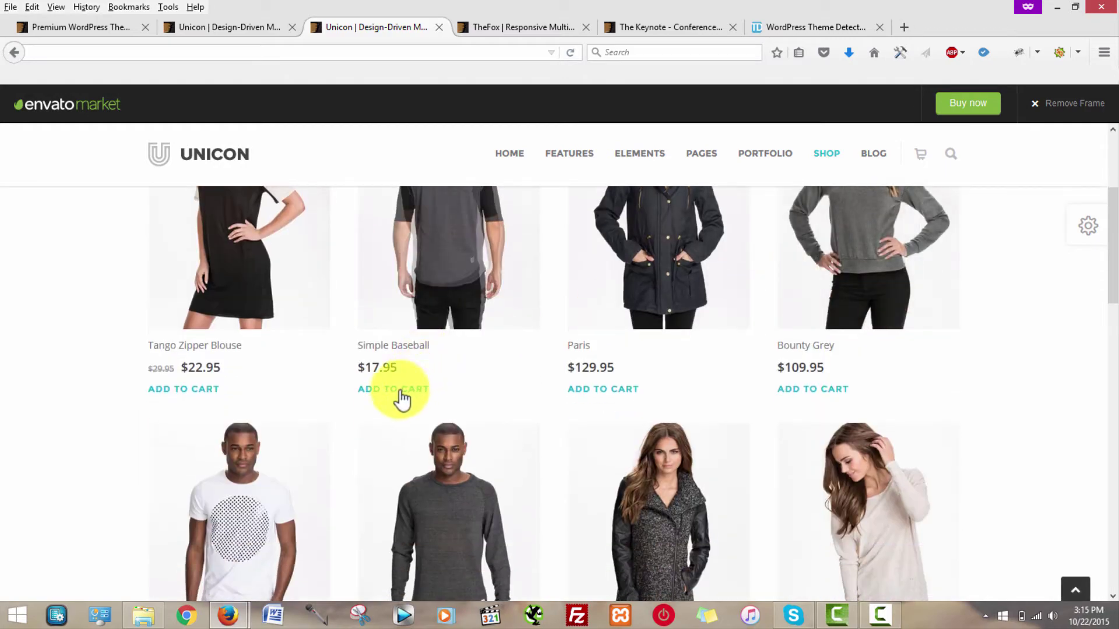
pyautogui.scroll(3, 511, 269)
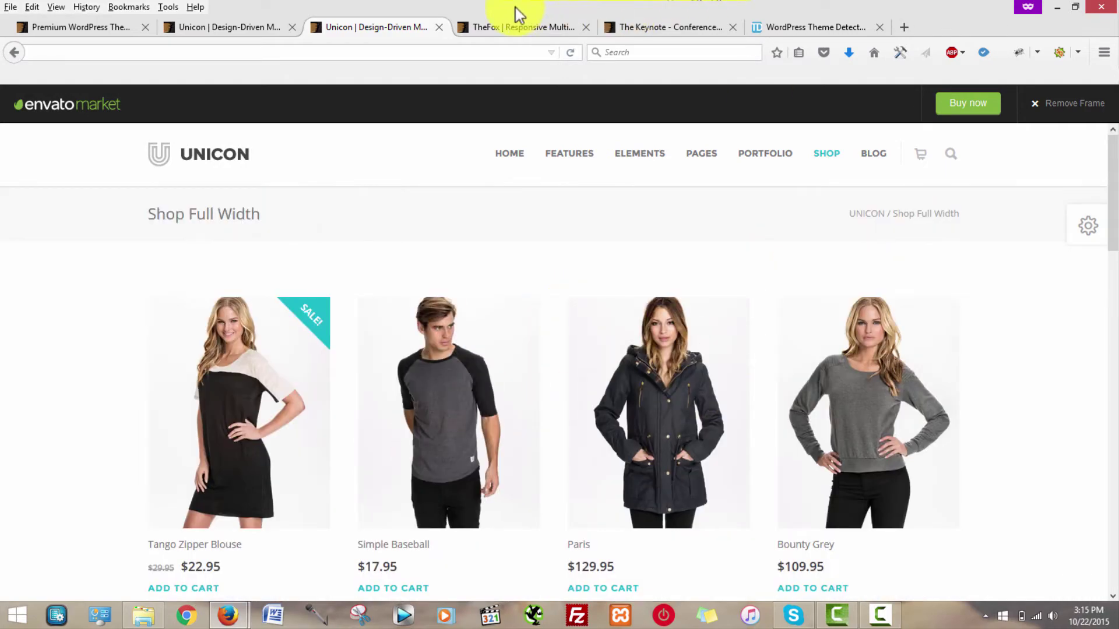
# - Switch to TheFox's item page and browse its live demo layout grid
pyautogui.click(516, 24)
pyautogui.scroll(-5, 670, 268)
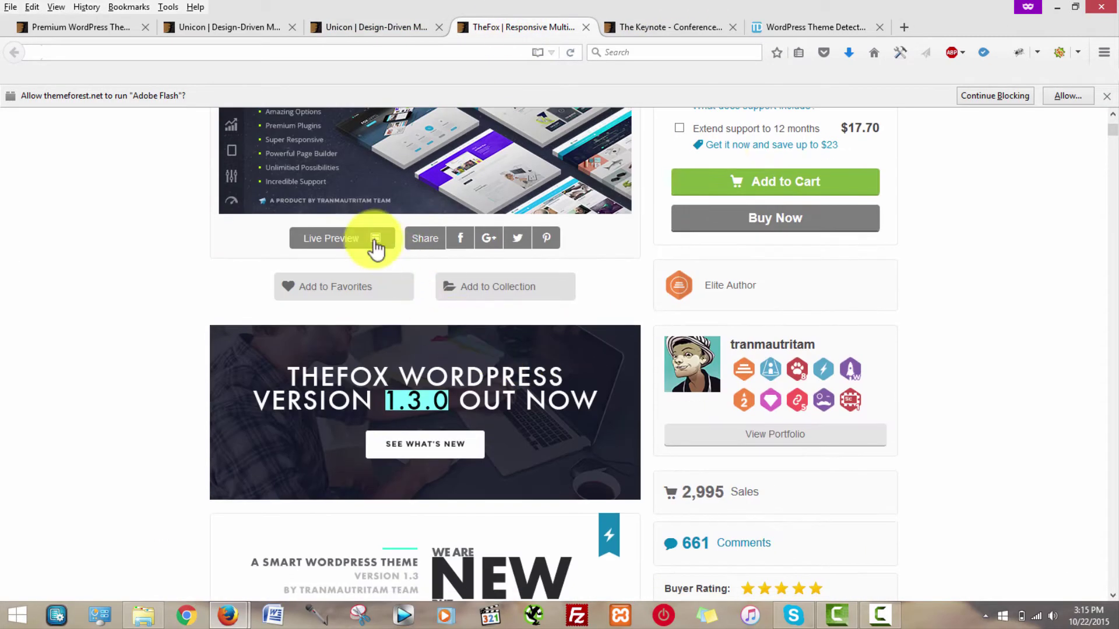
pyautogui.click(373, 246)
pyautogui.scroll(4, 1110, 204)
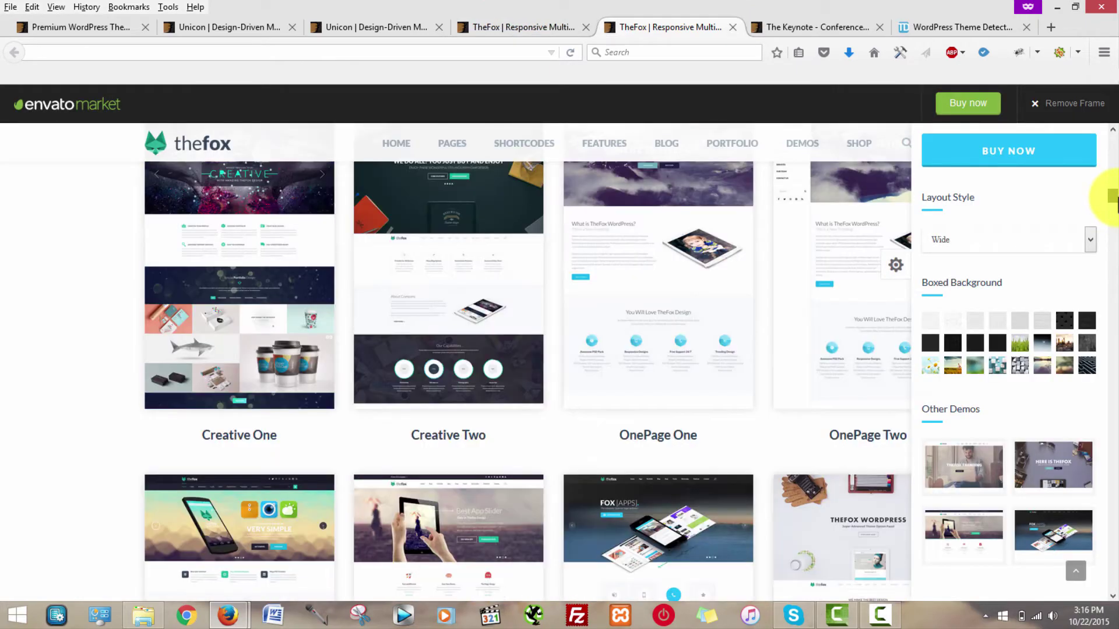
pyautogui.scroll(3, 559, 323)
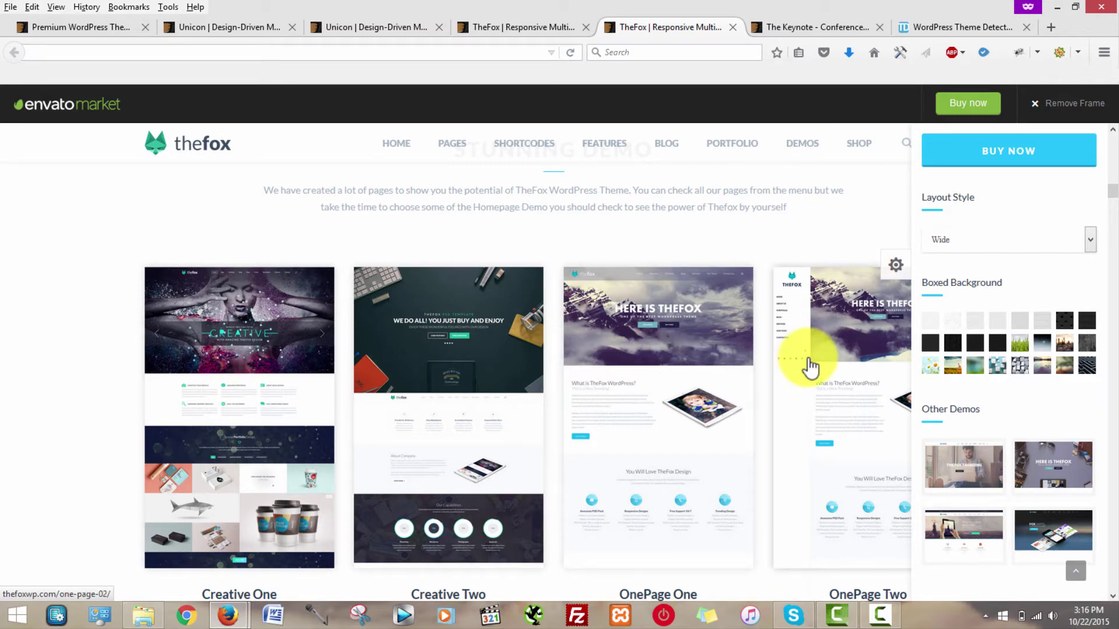
pyautogui.scroll(-3, 810, 378)
pyautogui.scroll(-3, 770, 389)
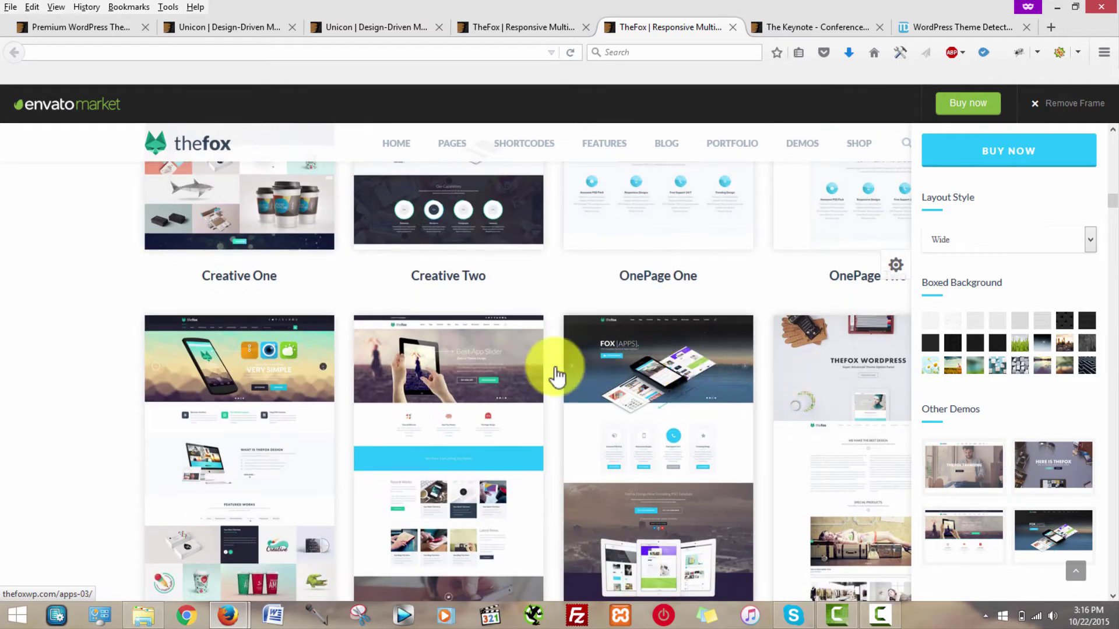
pyautogui.scroll(-3, 349, 408)
pyautogui.scroll(-4, 280, 428)
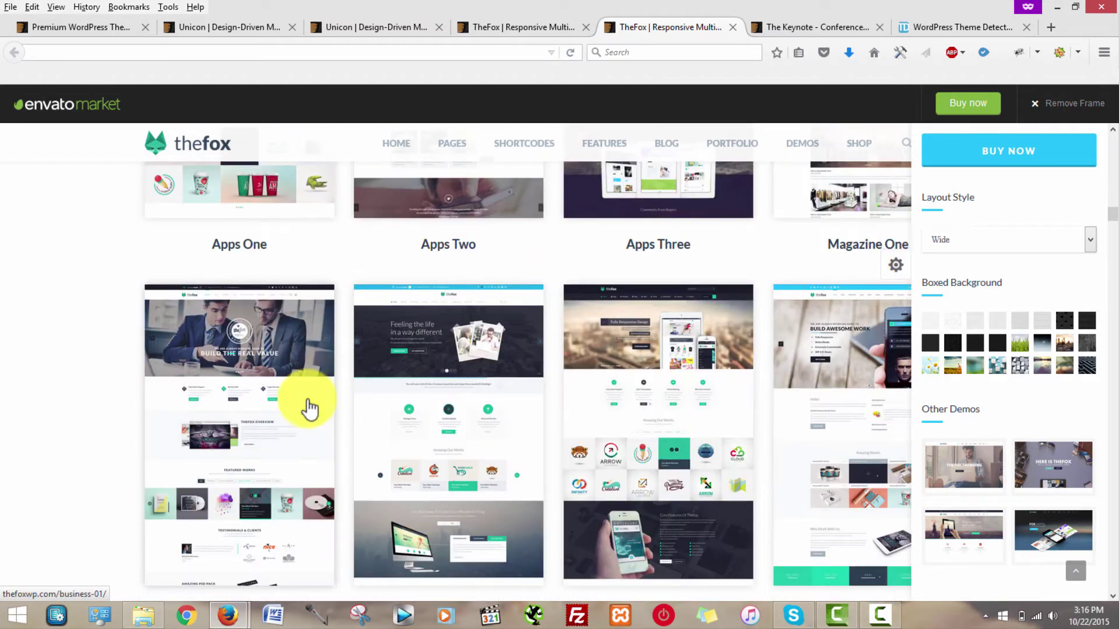
pyautogui.scroll(-3, 804, 385)
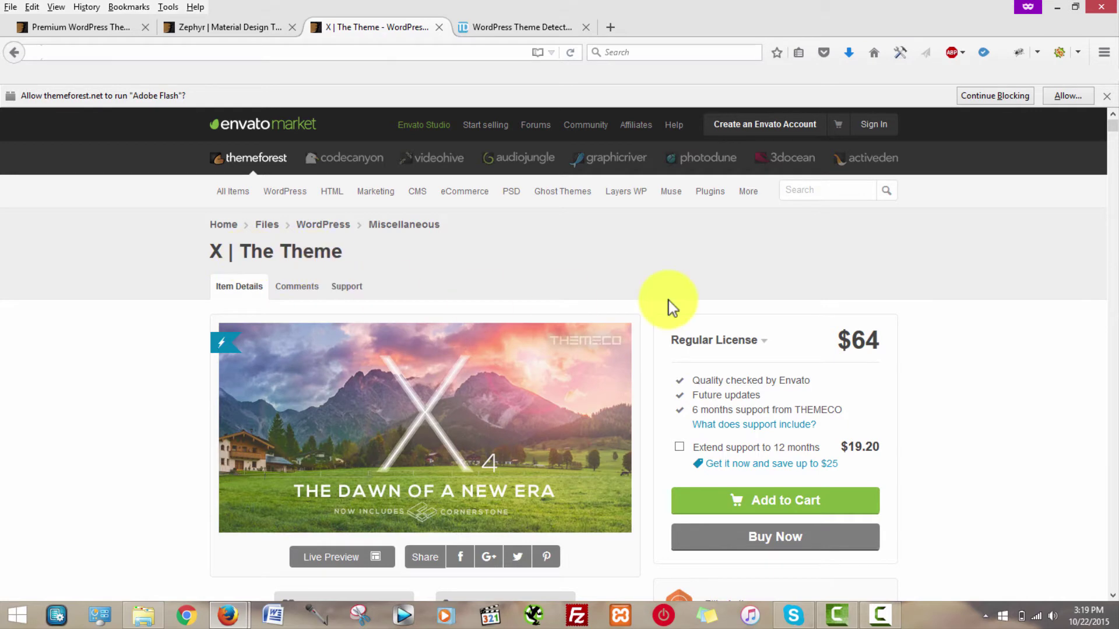
# - Scroll through X | The Theme's demo features, ending on the $59 Avada item page
pyautogui.scroll(-3, 673, 311)
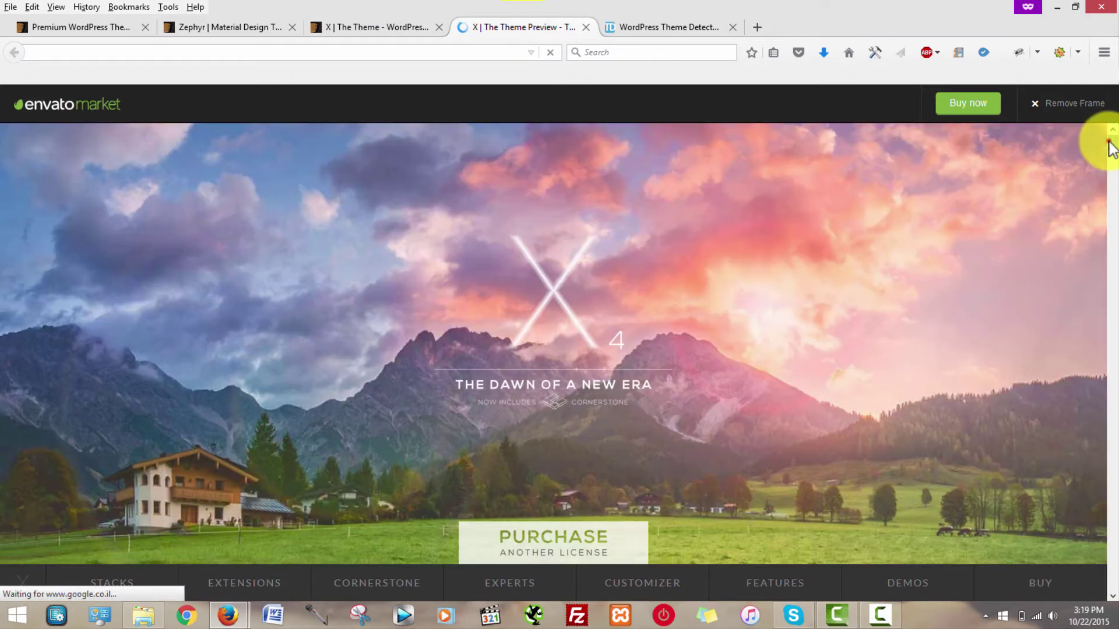
pyautogui.moveTo(1110, 149); pyautogui.dragTo(1114, 320)
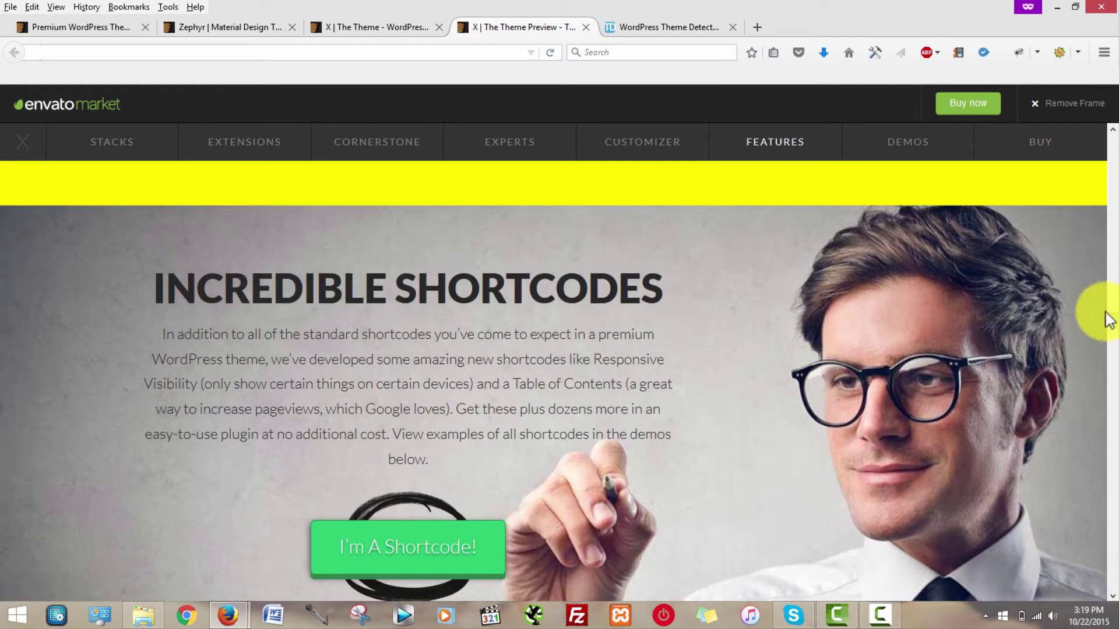
pyautogui.scroll(5, 1110, 319)
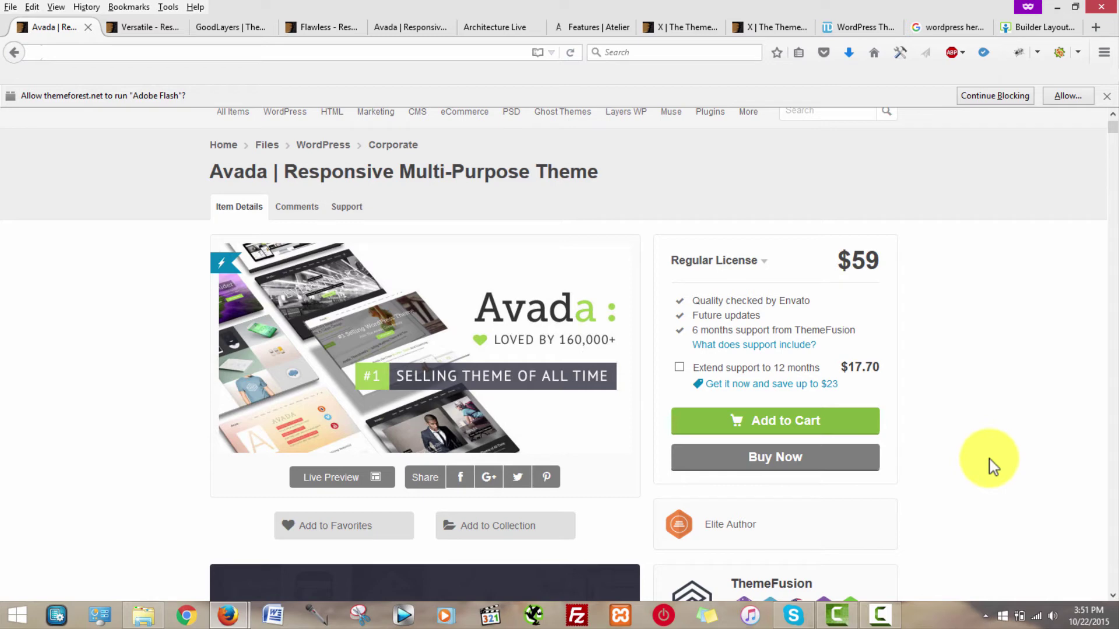
# - Buy the Avada theme's $59 Regular License and reach the Thank you order page
pyautogui.scroll(-5, 1014, 397)
pyautogui.scroll(5, 1049, 332)
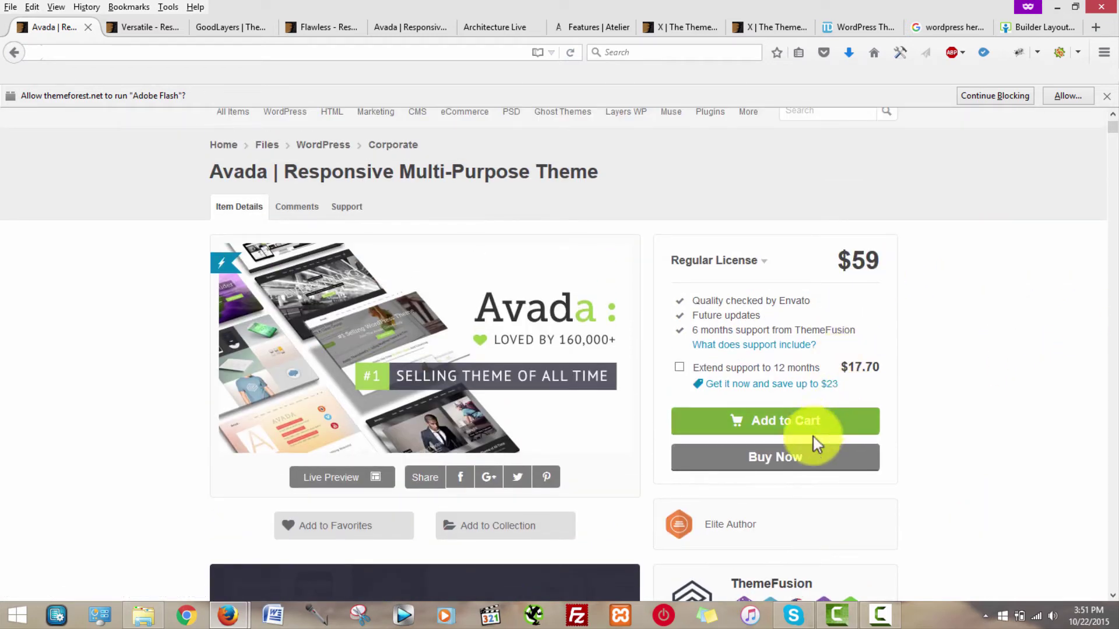
pyautogui.click(792, 458)
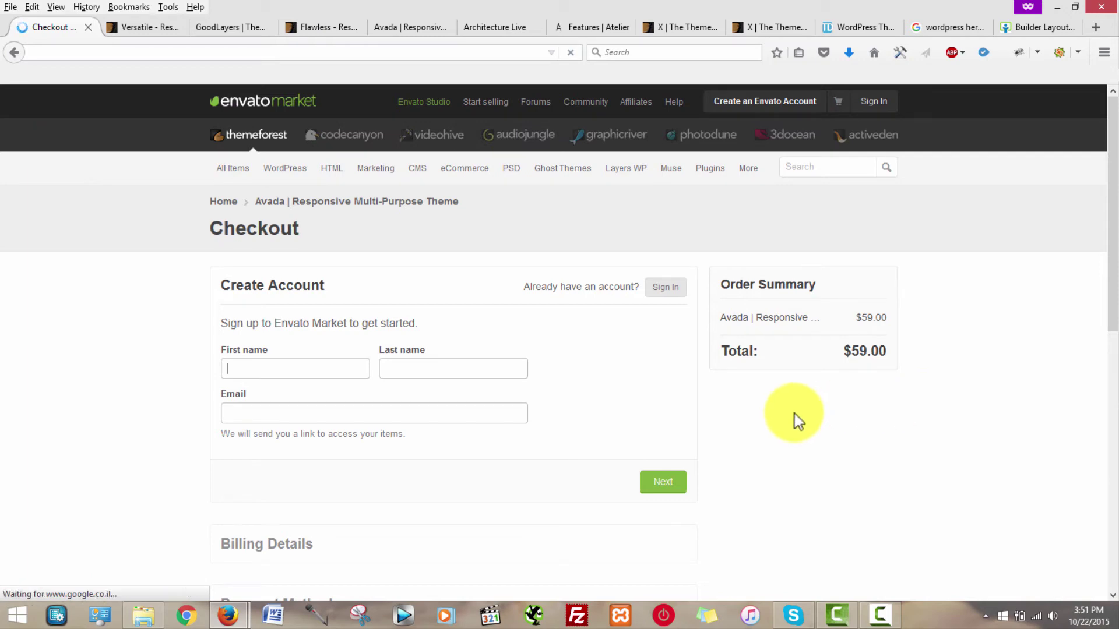
pyautogui.scroll(-4, 844, 452)
pyautogui.scroll(4, 849, 468)
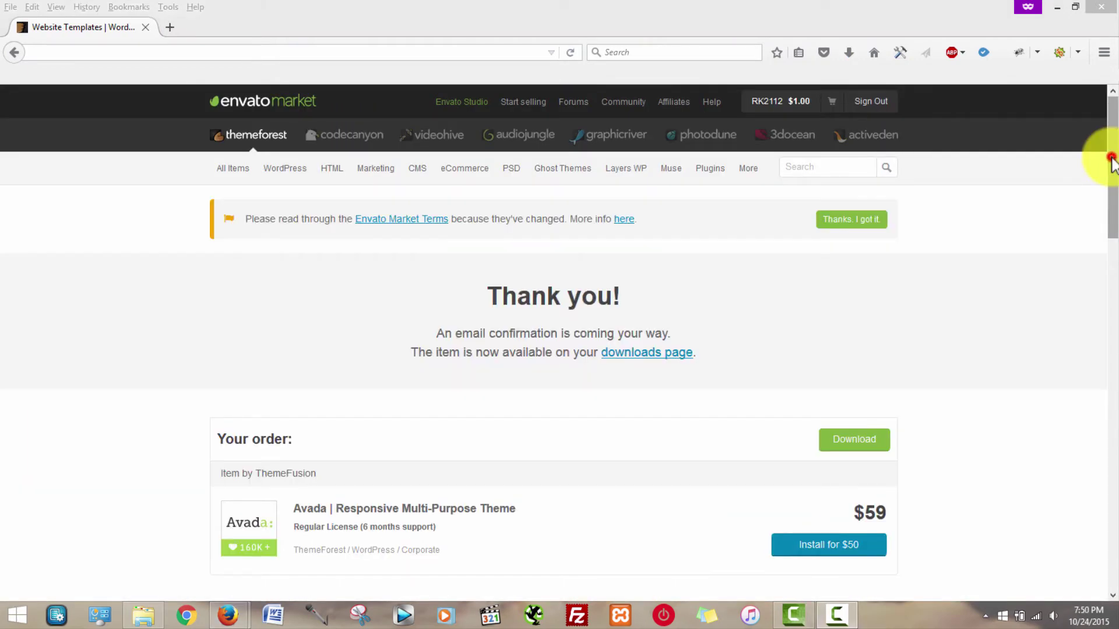
# - Download the purchased Avada package from the order page and save it as a zip file
pyautogui.click(1112, 160)
pyautogui.moveTo(1111, 169)
pyautogui.mouseDown()
pyautogui.moveTo(1107, 212)
pyautogui.moveTo(1109, 175)
pyautogui.mouseUp()
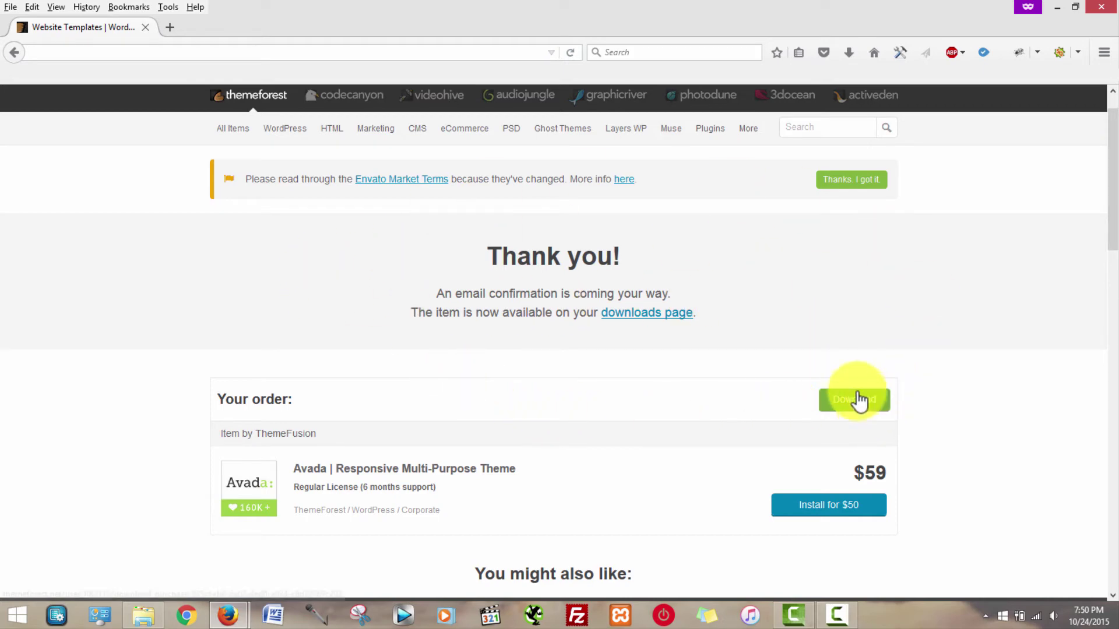
pyautogui.scroll(1, 887, 349)
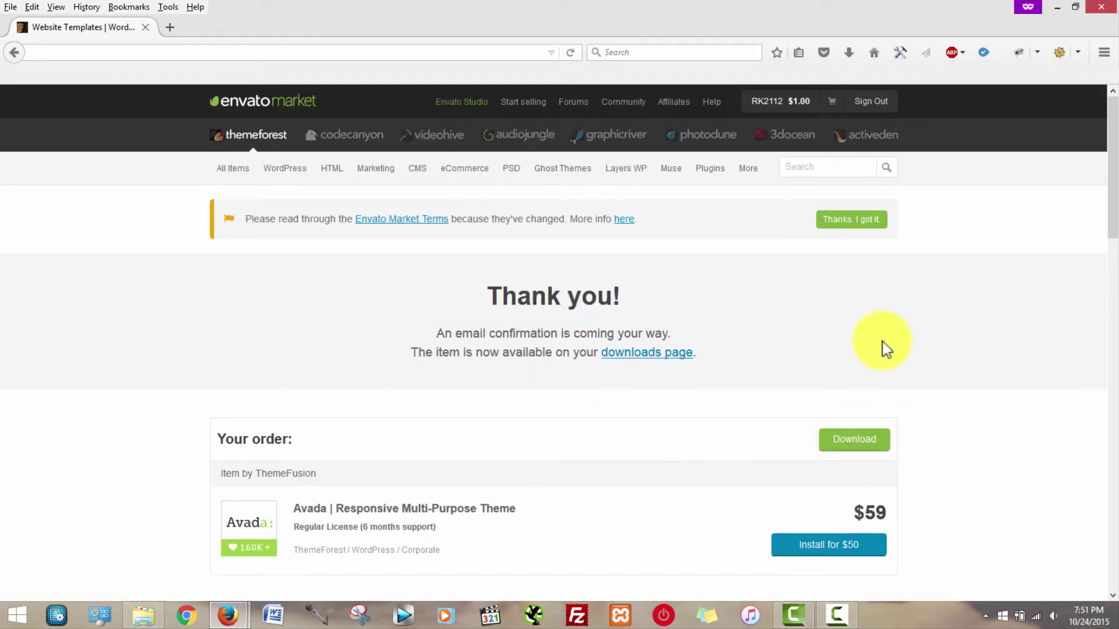
pyautogui.click(854, 444)
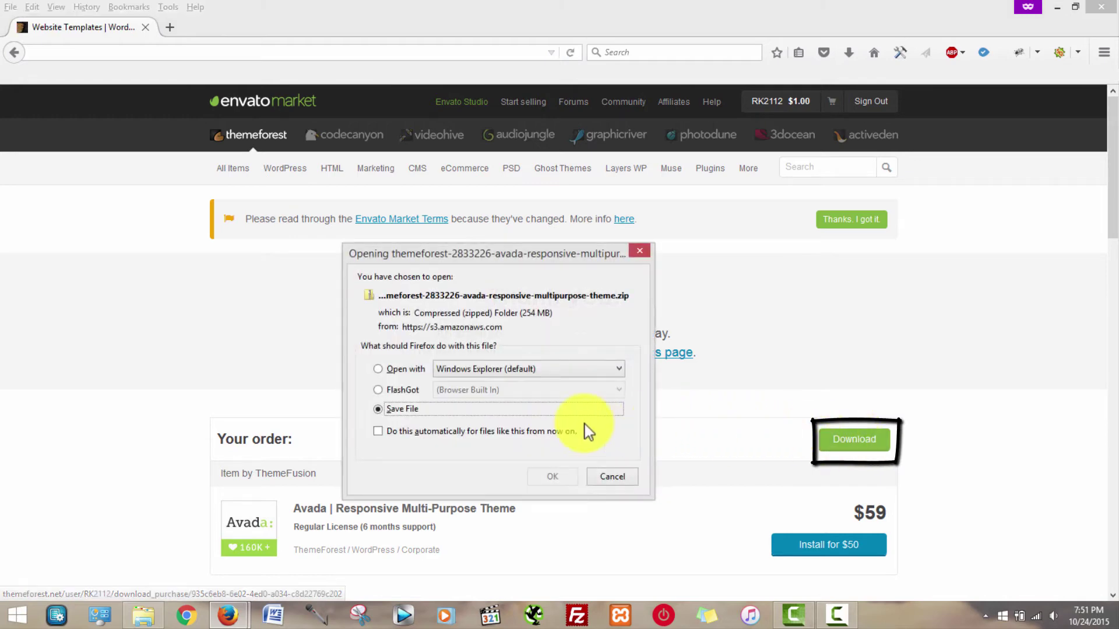
pyautogui.click(552, 477)
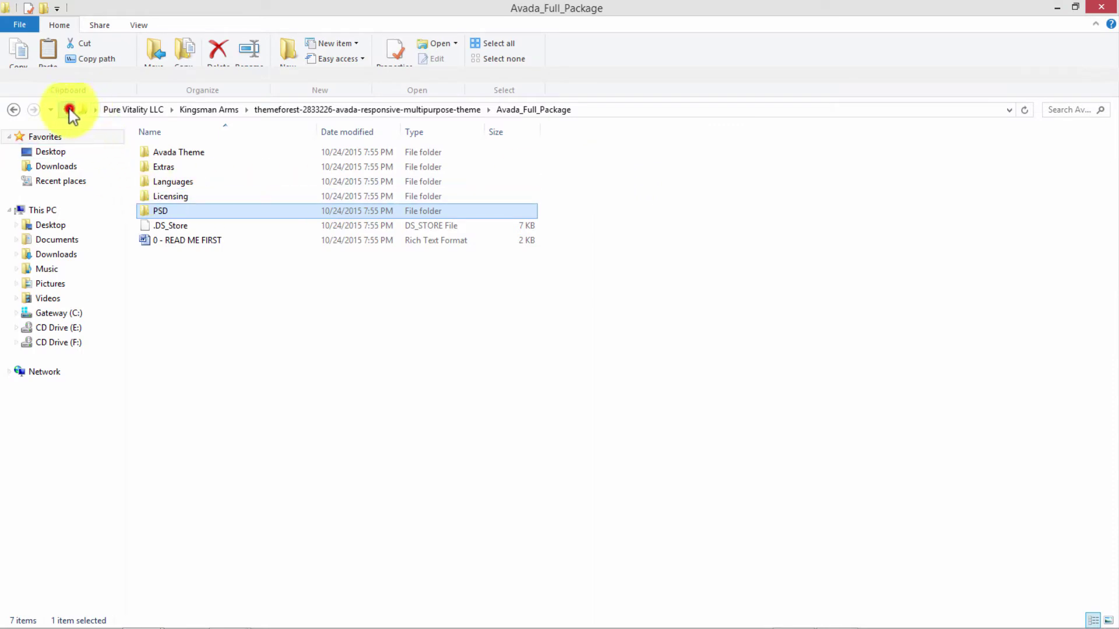
pyautogui.click(69, 109)
pyautogui.click(68, 109)
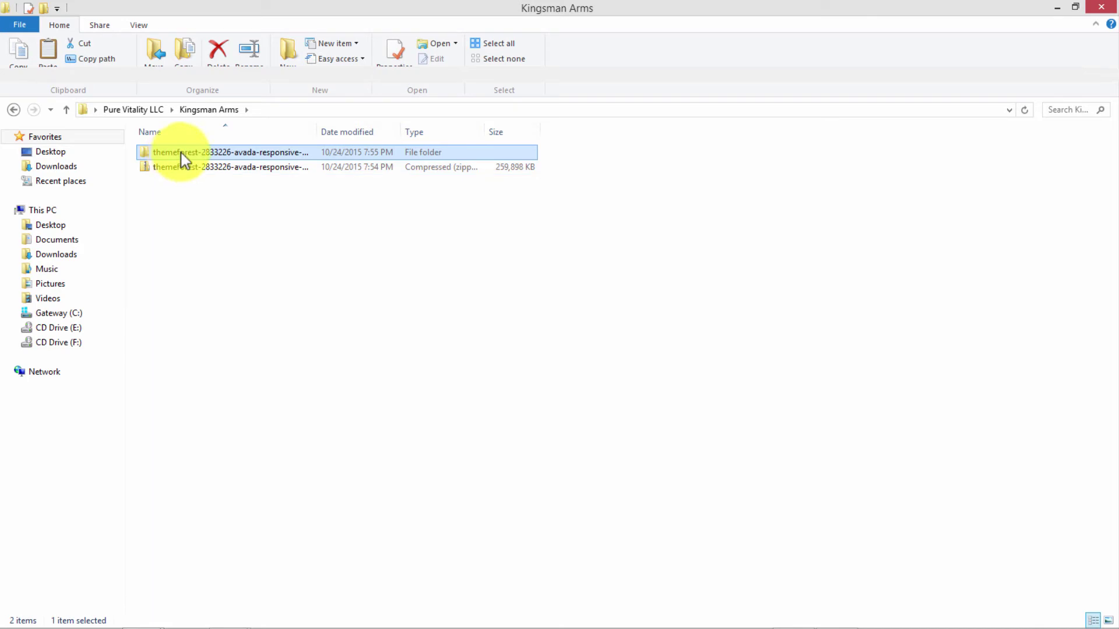
pyautogui.doubleClick(203, 154)
pyautogui.click(190, 168)
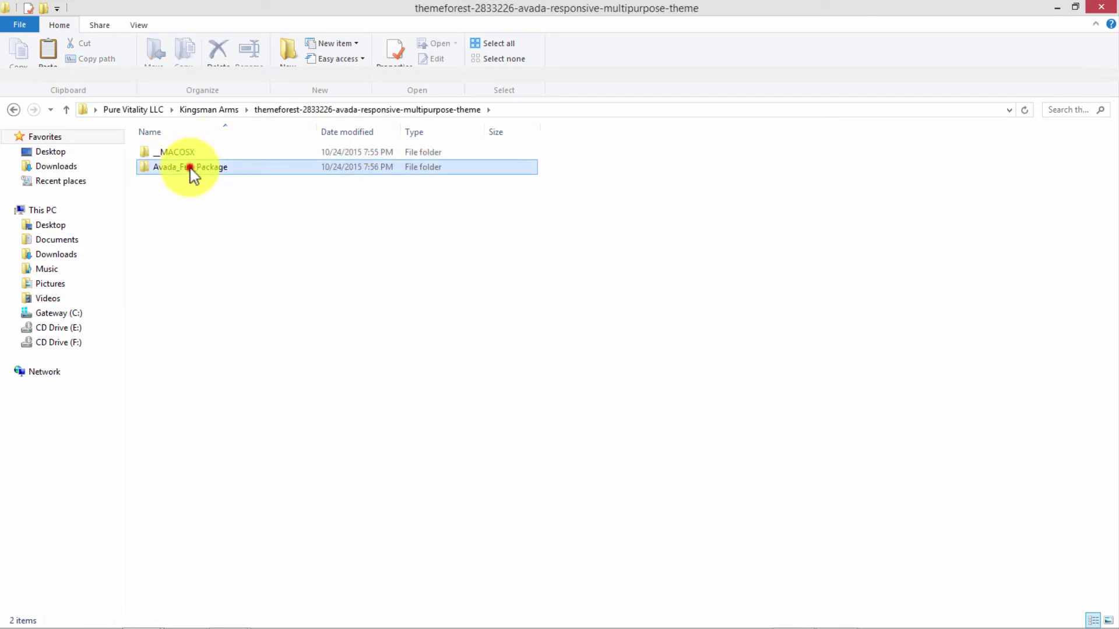
pyautogui.doubleClick(190, 167)
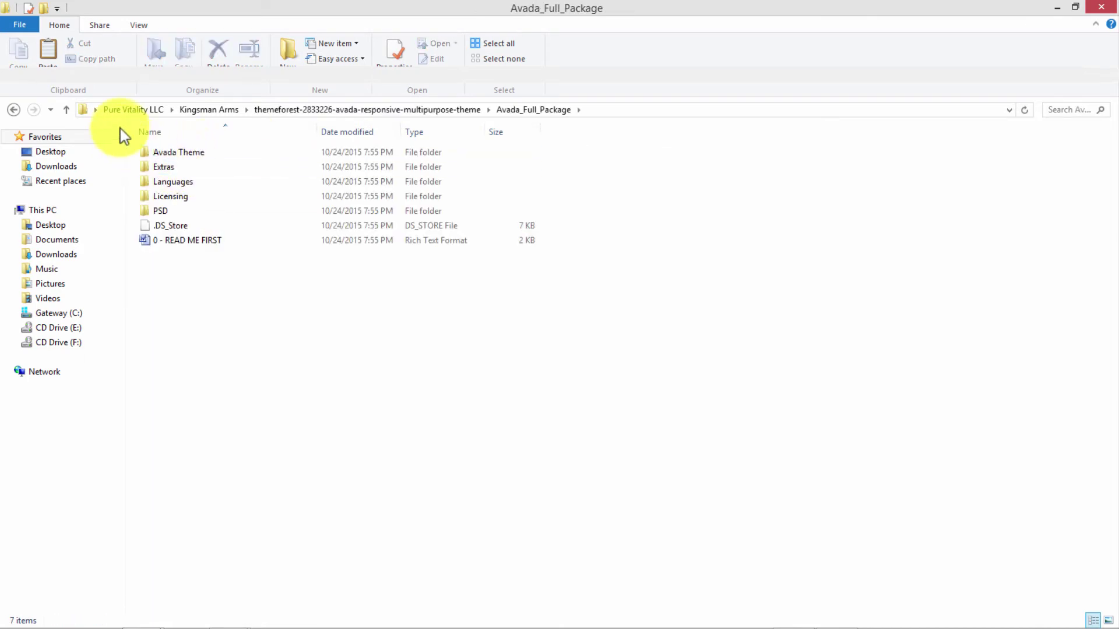
pyautogui.click(66, 110)
pyautogui.click(66, 111)
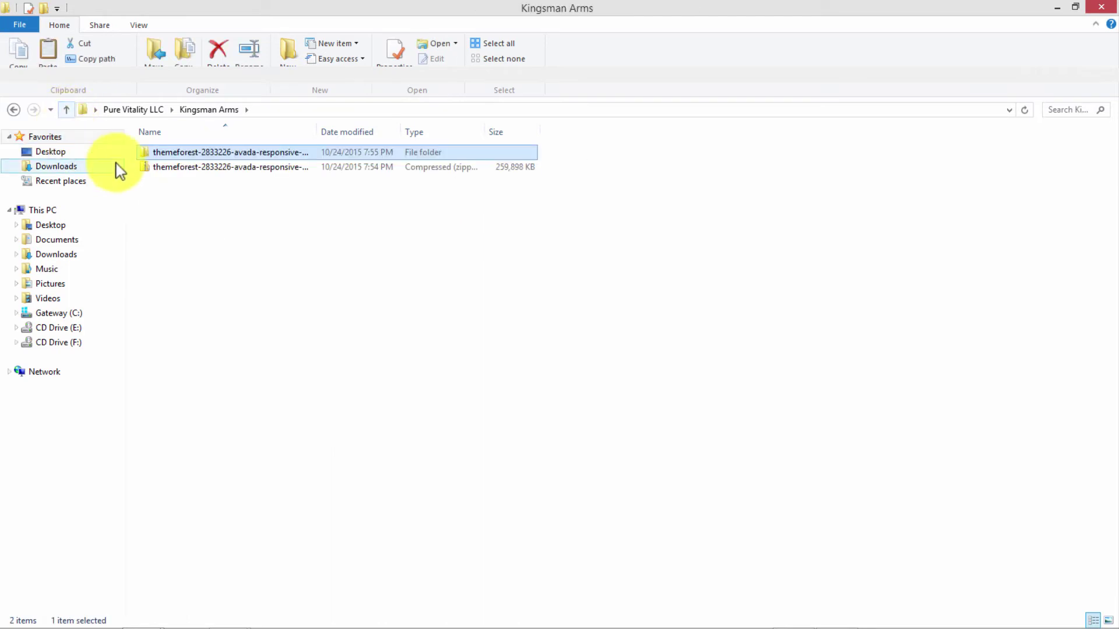
pyautogui.doubleClick(225, 154)
pyautogui.click(227, 167)
pyautogui.doubleClick(227, 168)
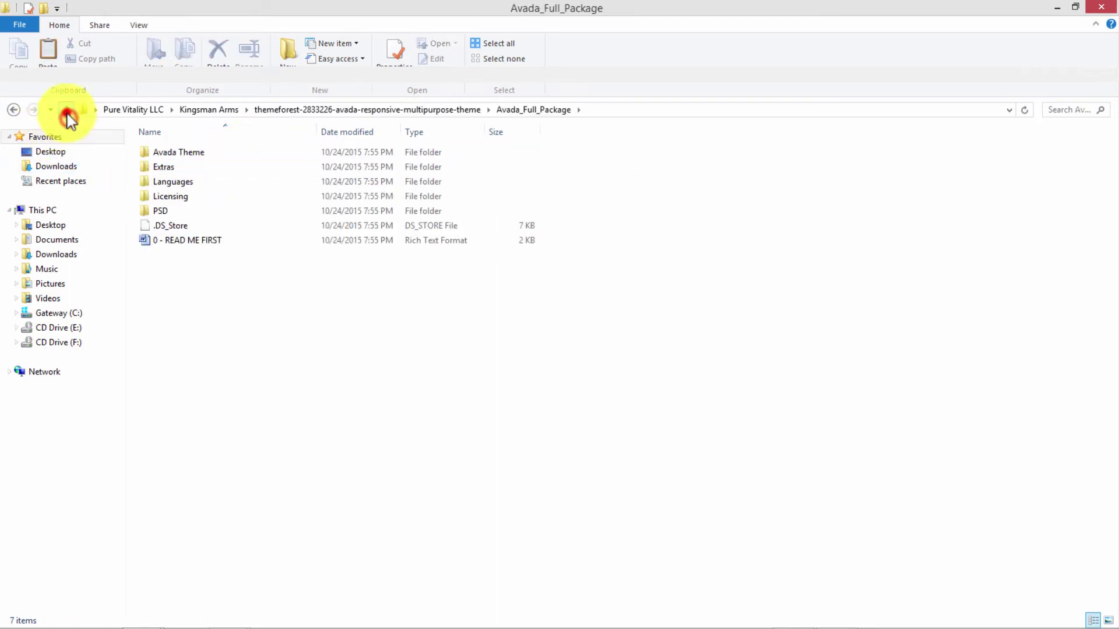
pyautogui.click(66, 110)
pyautogui.click(67, 110)
pyautogui.click(256, 175)
pyautogui.rightClick(254, 174)
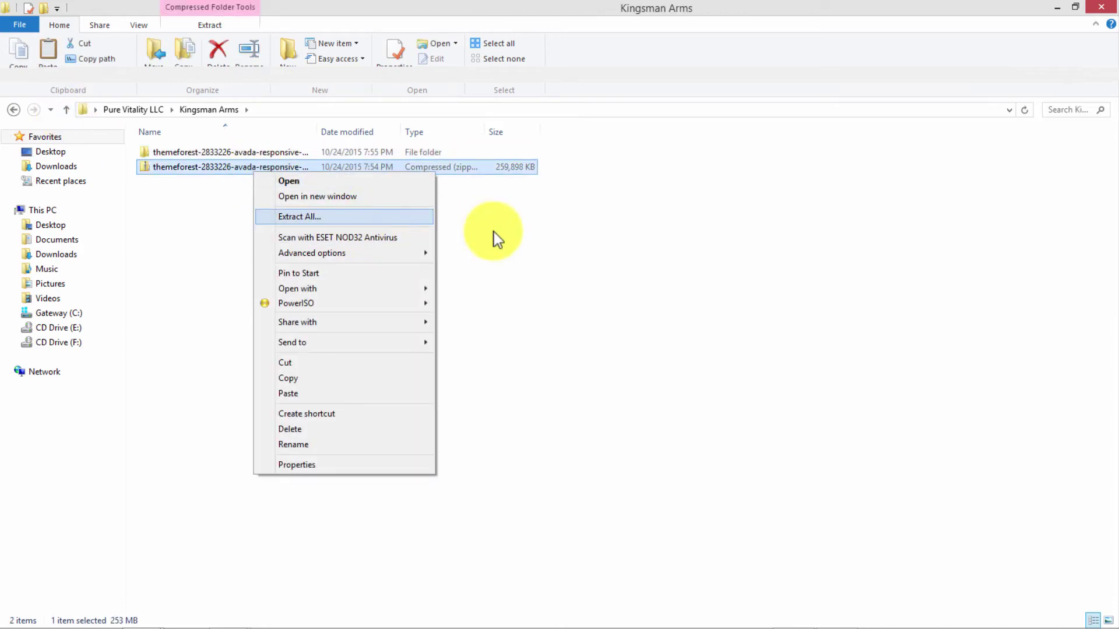
pyautogui.click(697, 254)
pyautogui.click(280, 153)
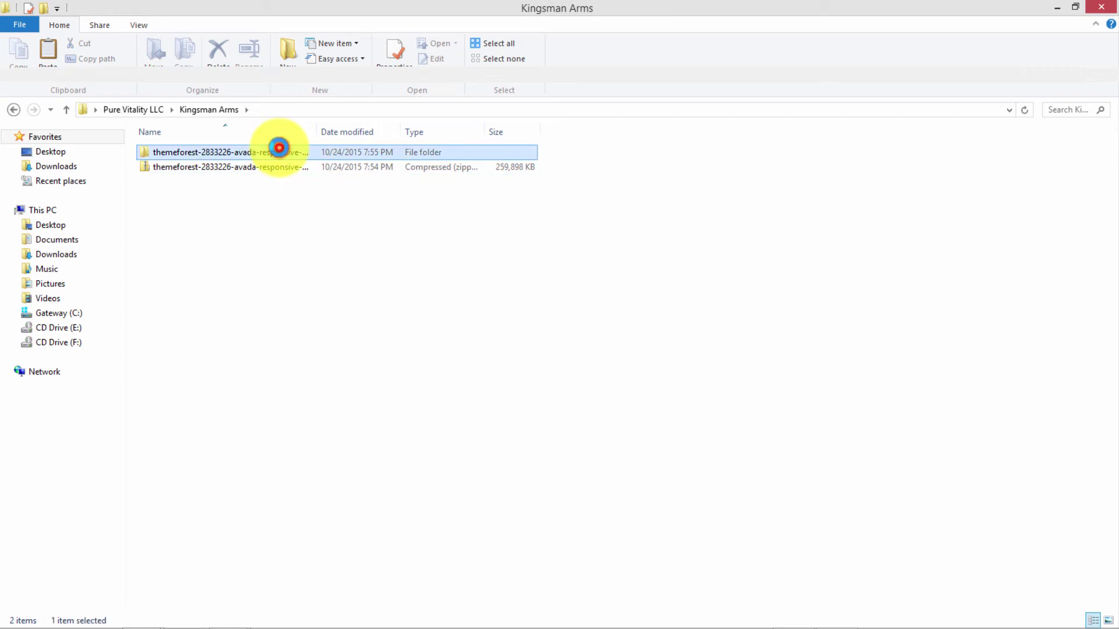
pyautogui.doubleClick(280, 150)
pyautogui.click(267, 169)
pyautogui.doubleClick(267, 169)
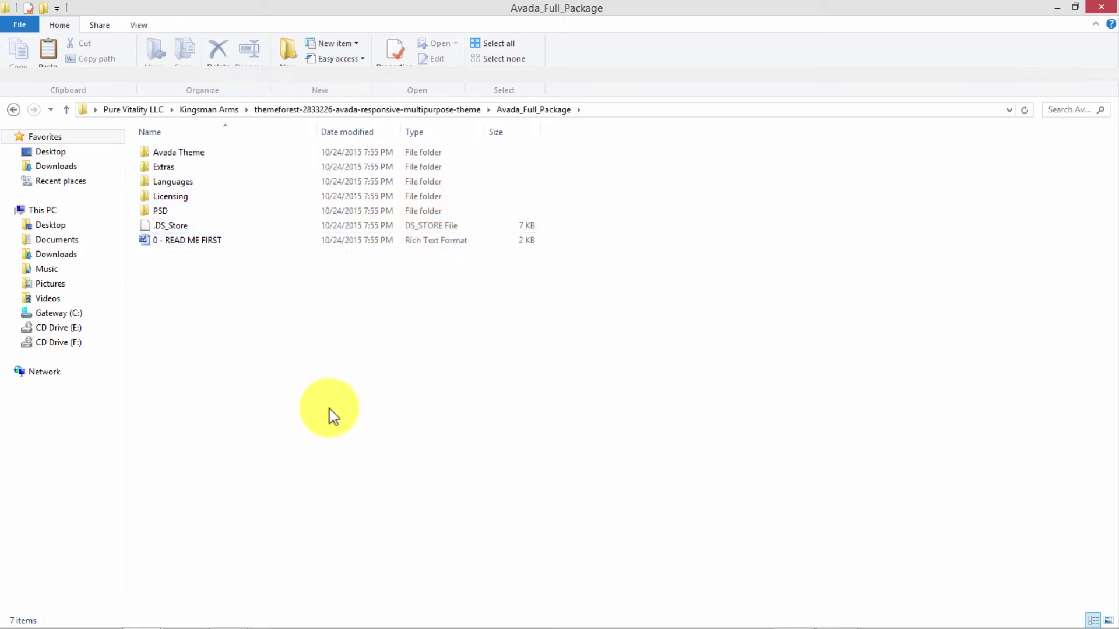
pyautogui.moveTo(377, 627)
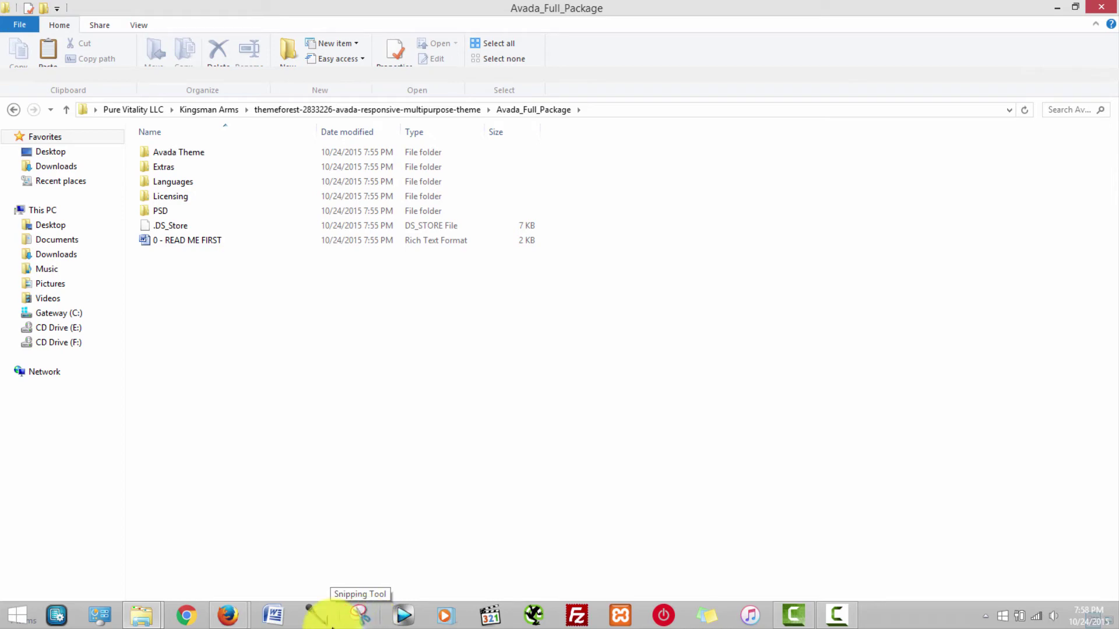
# - In the WordPress dashboard, go to Appearance > Themes and start adding a new theme
pyautogui.moveTo(236, 613)
pyautogui.click(283, 566)
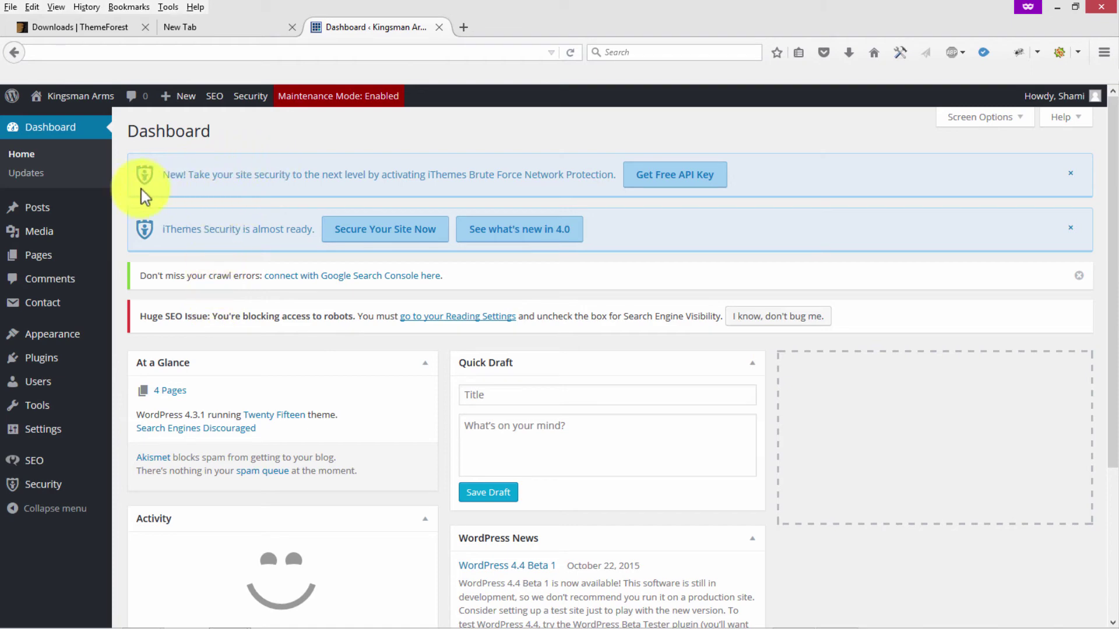
pyautogui.moveTo(35, 344)
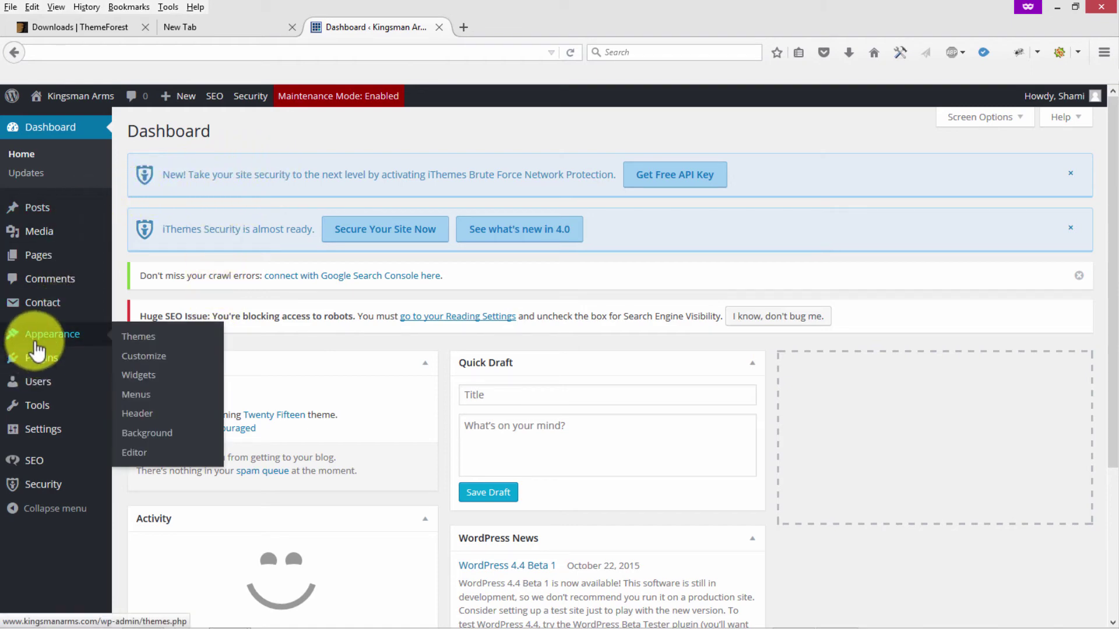
pyautogui.click(145, 337)
pyautogui.scroll(-3, 575, 450)
pyautogui.scroll(6, 680, 499)
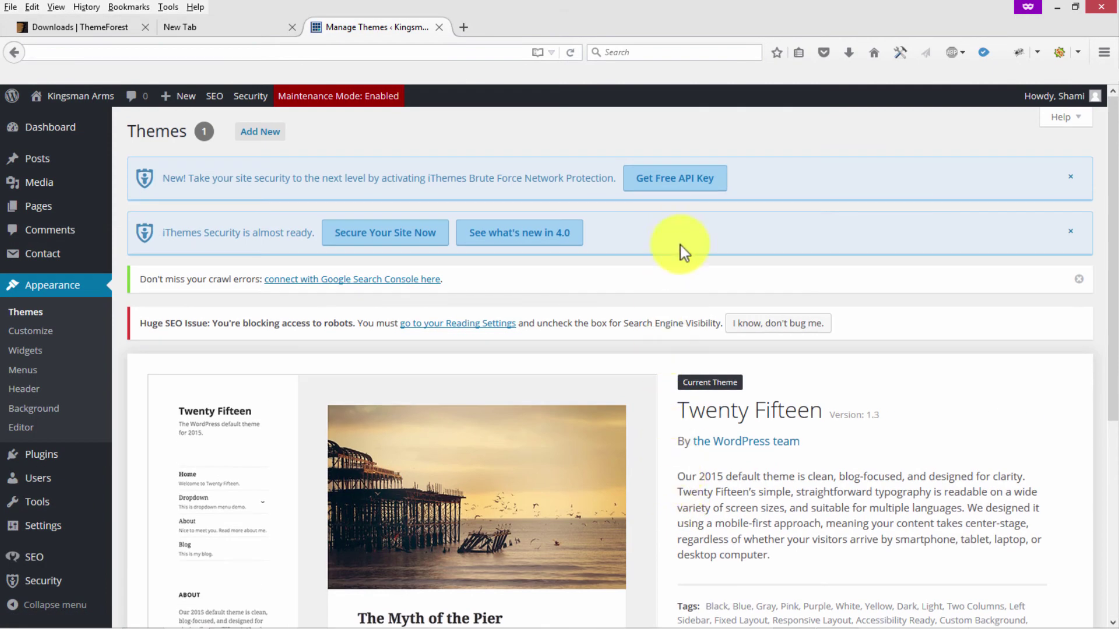
pyautogui.moveTo(1113, 174)
pyautogui.mouseDown()
pyautogui.moveTo(1101, 317)
pyautogui.moveTo(1107, 175)
pyautogui.mouseUp()
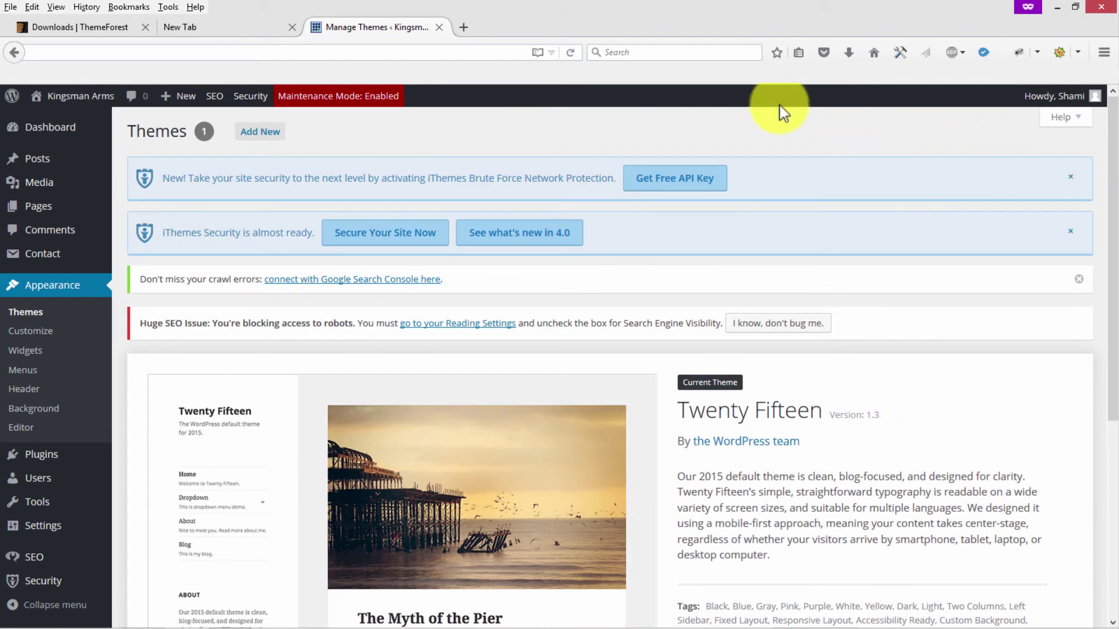
pyautogui.click(266, 133)
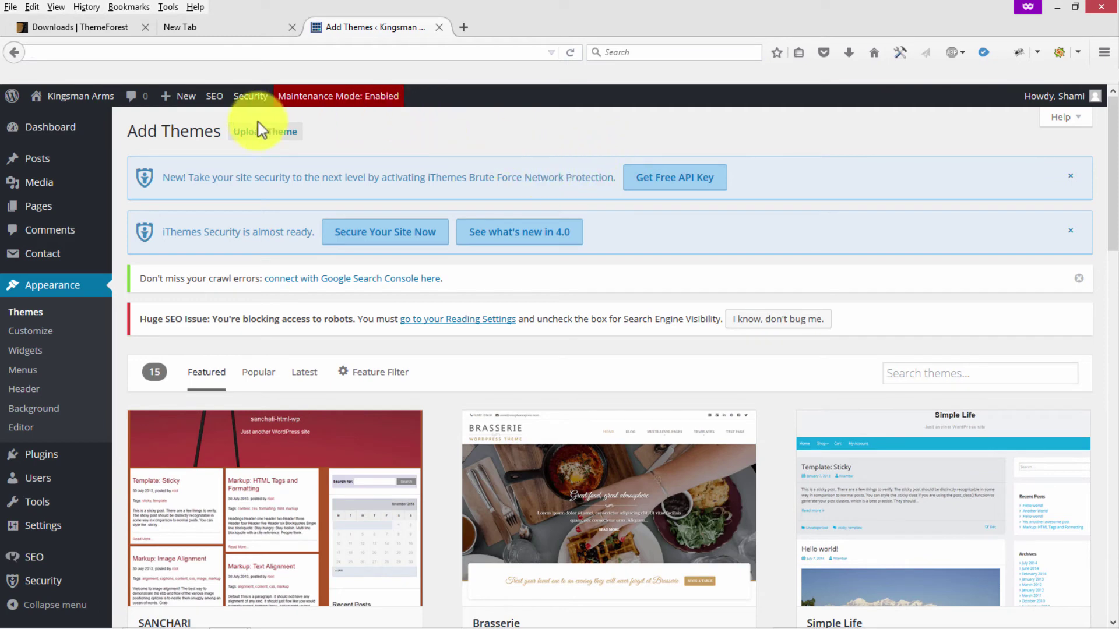
# - Switch to Upload Theme and browse the Desktop folders for the theme file
pyautogui.click(270, 133)
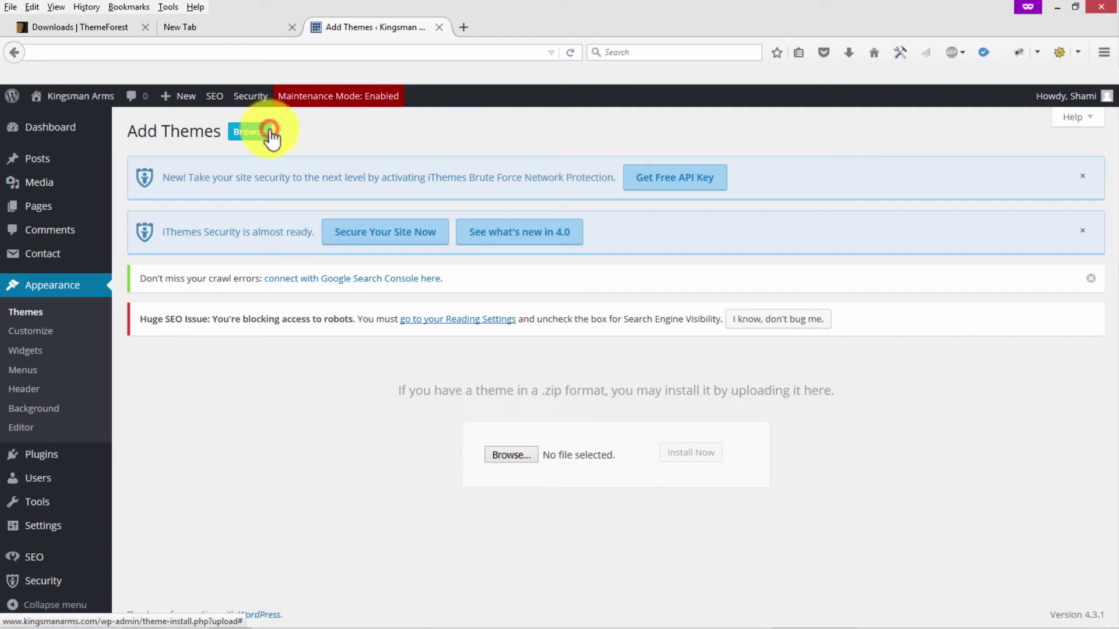
pyautogui.click(524, 456)
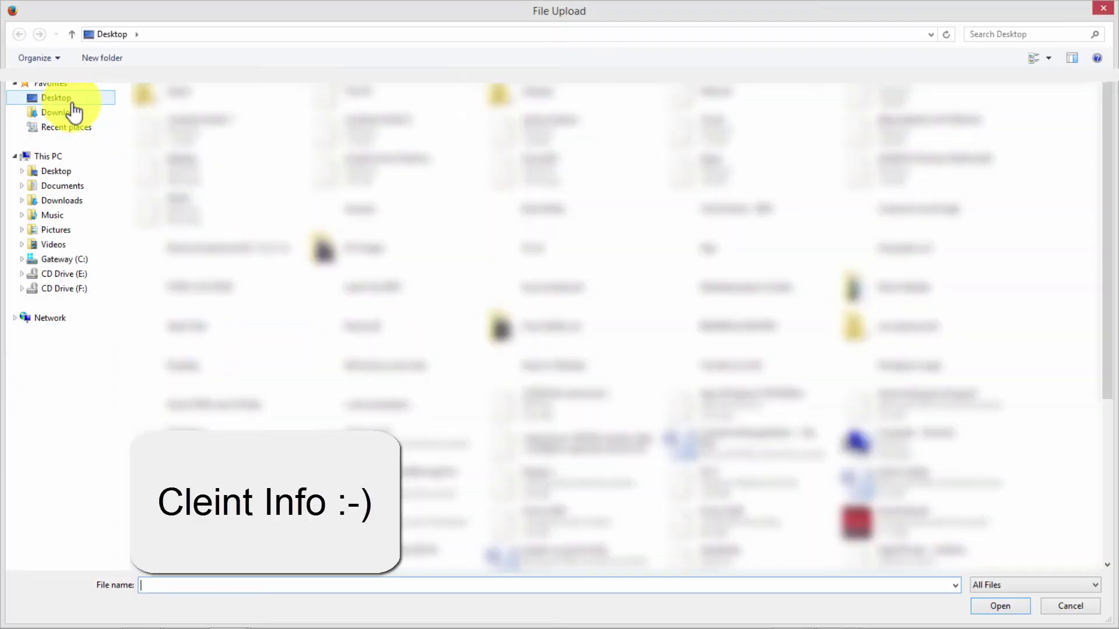
pyautogui.click(69, 103)
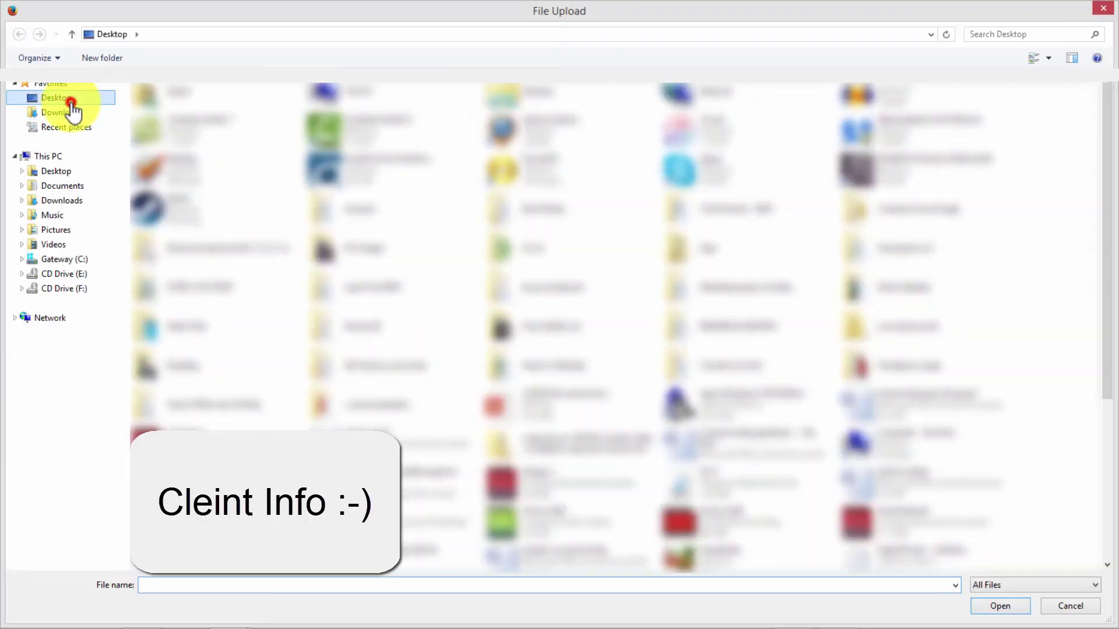
pyautogui.click(581, 315)
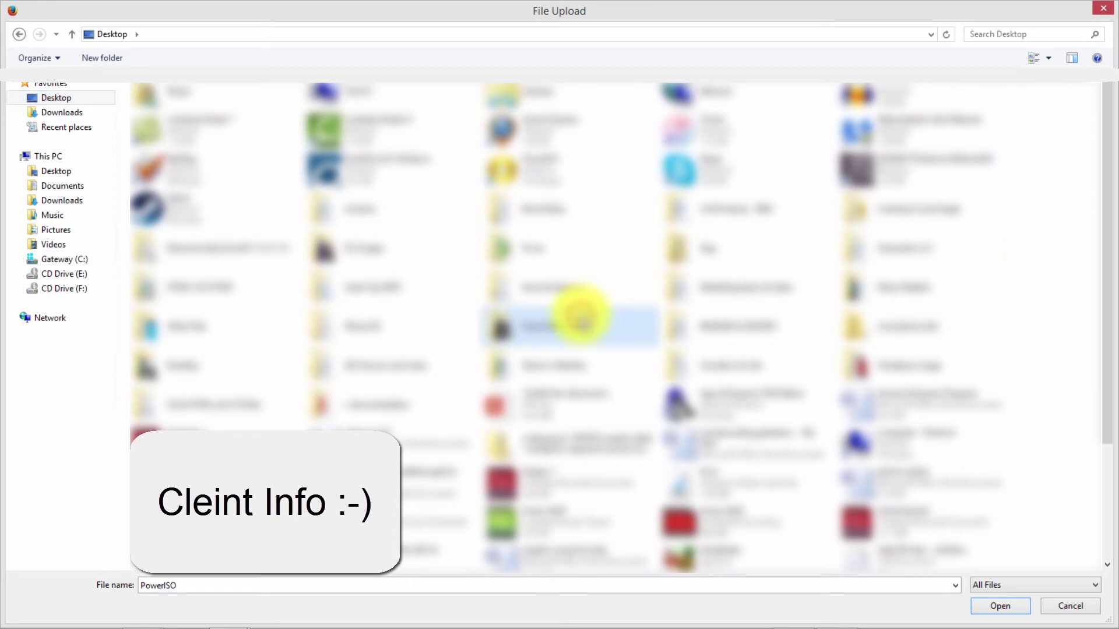
pyautogui.doubleClick(581, 318)
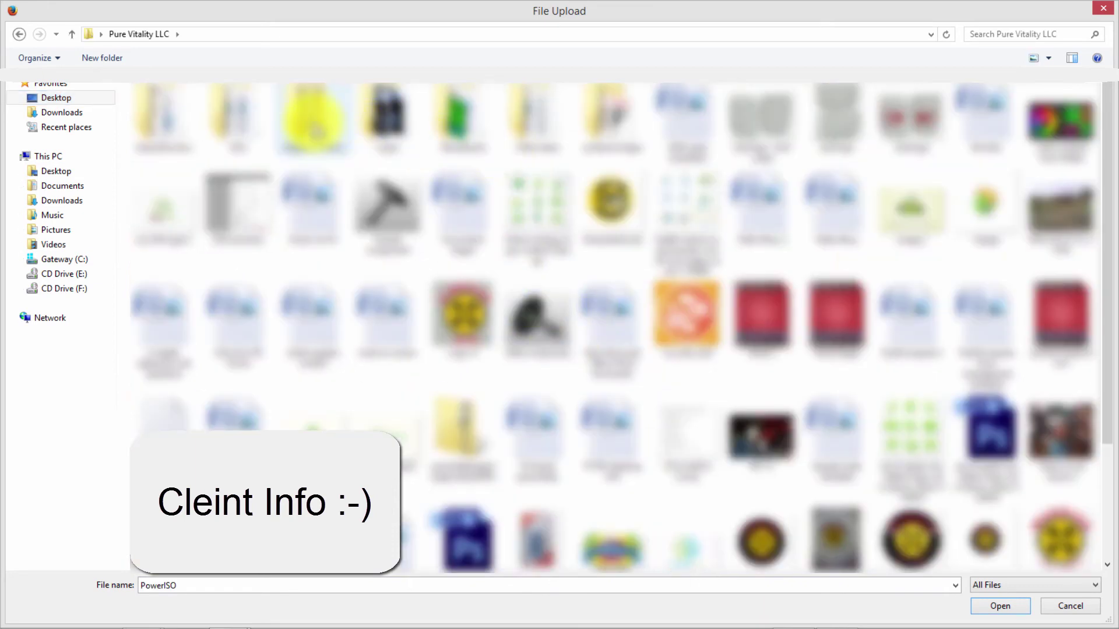
# - Go into the extracted themeforest folder, then Avada_Full_Package > Avada Theme, and choose Avada.zip
pyautogui.doubleClick(303, 119)
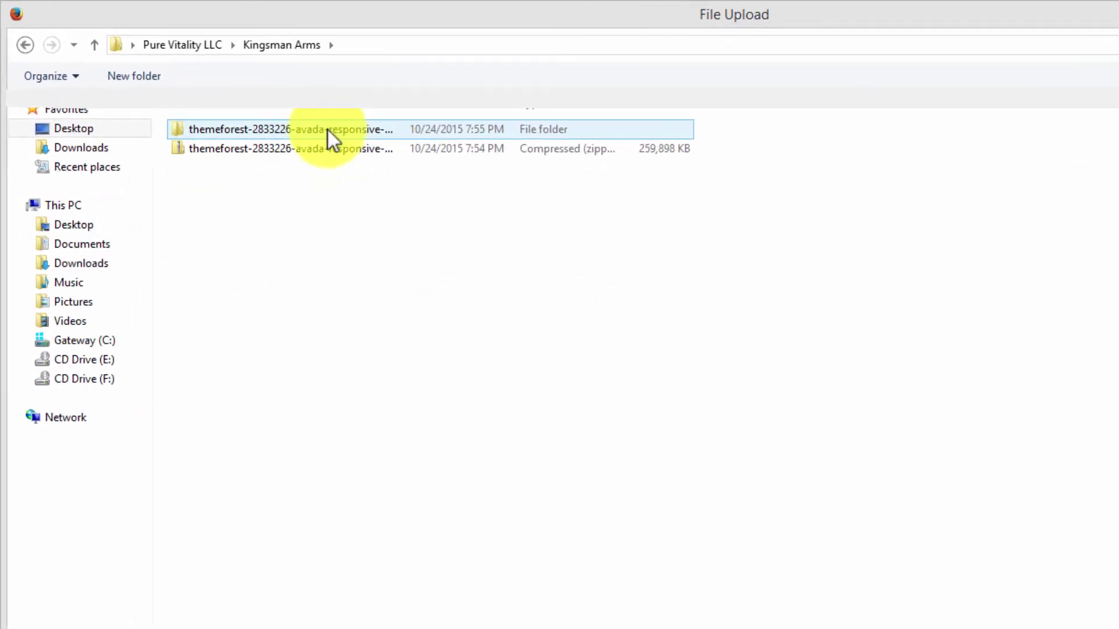
pyautogui.click(320, 145)
pyautogui.click(327, 133)
pyautogui.click(324, 147)
pyautogui.doubleClick(329, 135)
pyautogui.click(306, 149)
pyautogui.click(299, 149)
pyautogui.doubleClick(302, 129)
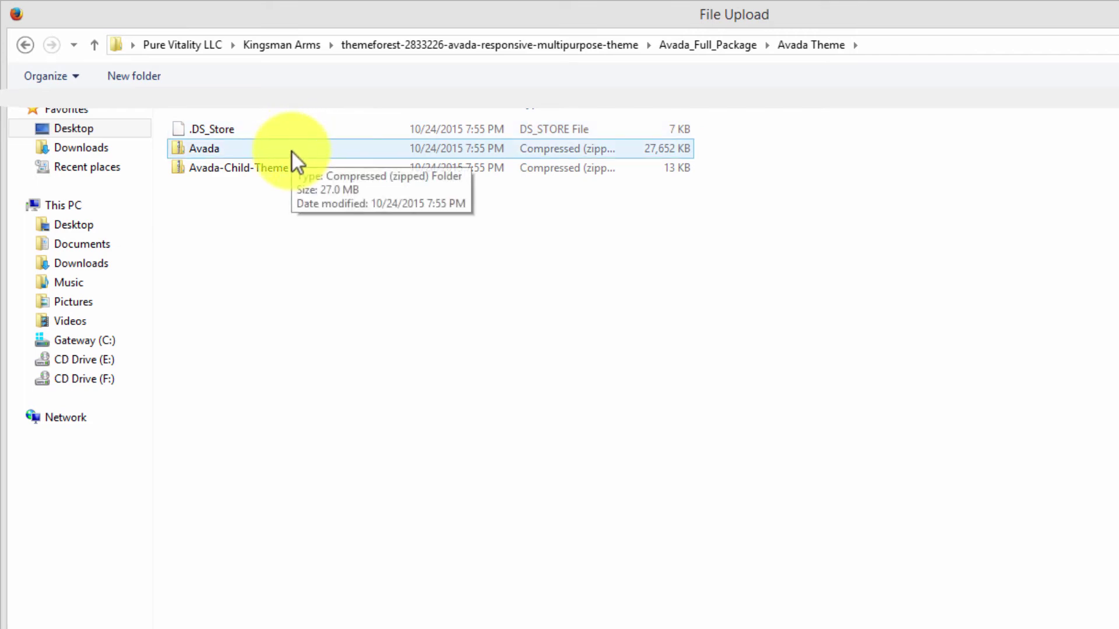
pyautogui.doubleClick(292, 152)
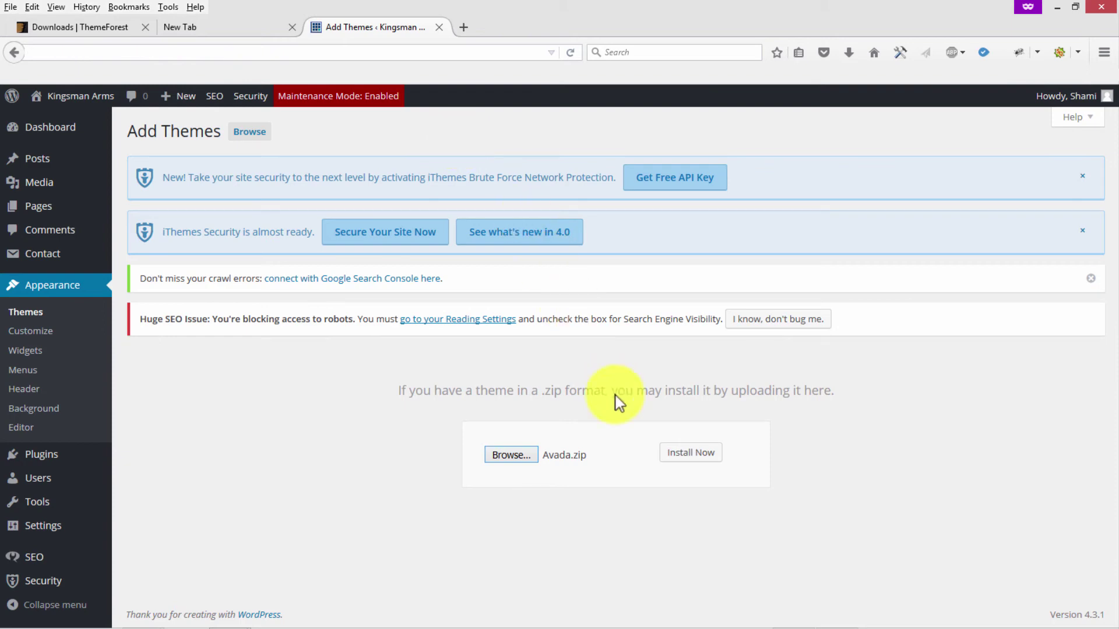
# - Install Avada.zip and confirm all six required plugins, including Fusion Core and WooCommerce, are activated
pyautogui.click(685, 460)
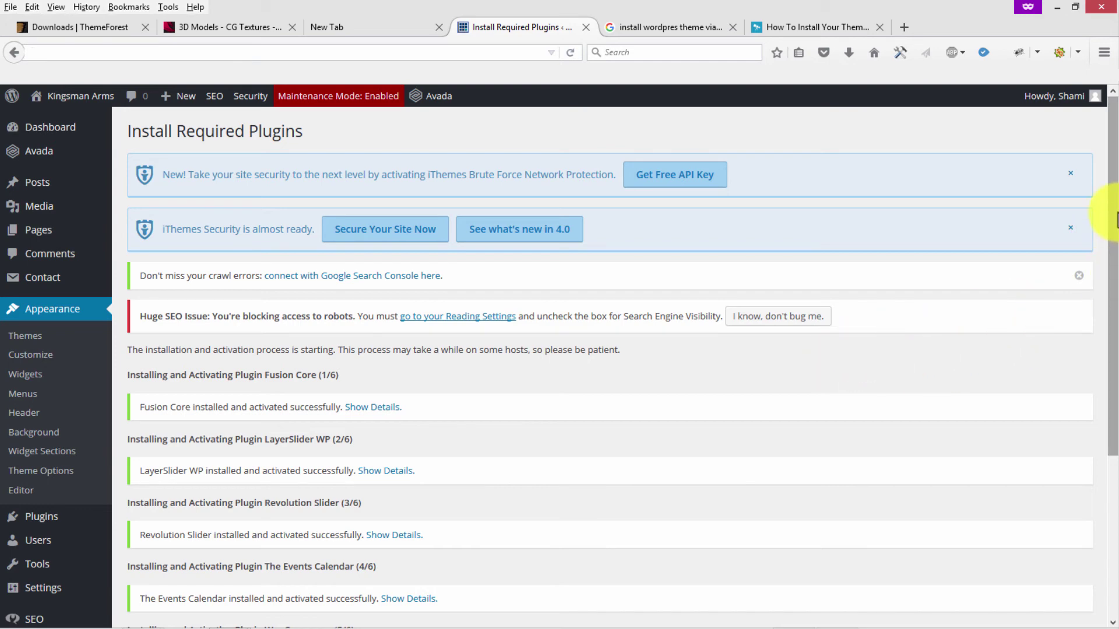
pyautogui.scroll(-3, 1100, 250)
pyautogui.scroll(-1, 1085, 361)
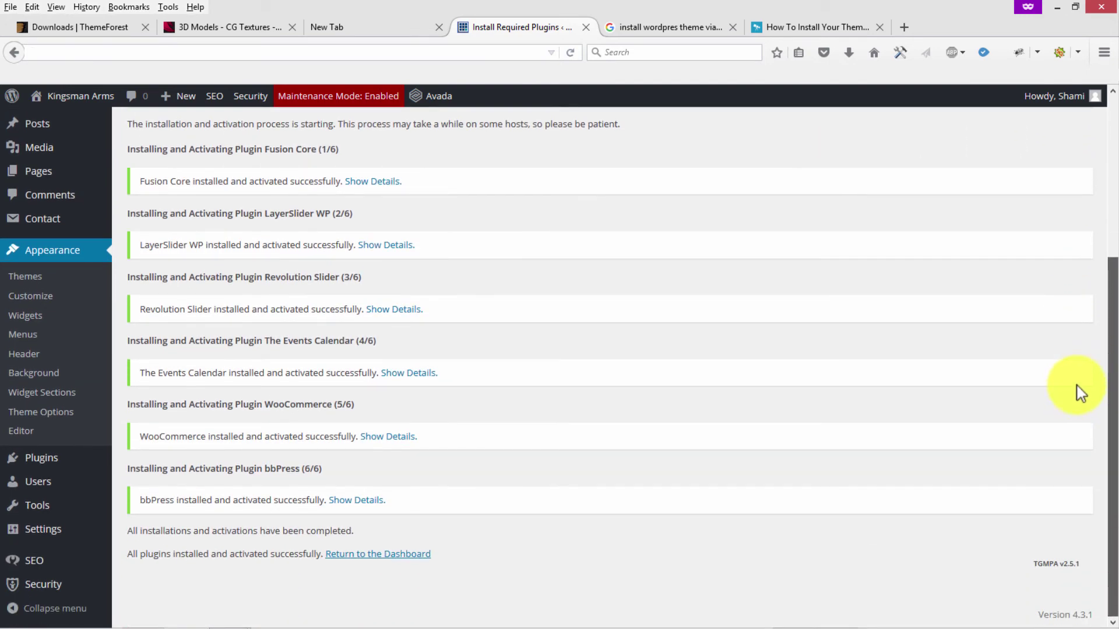
pyautogui.scroll(1, 1079, 371)
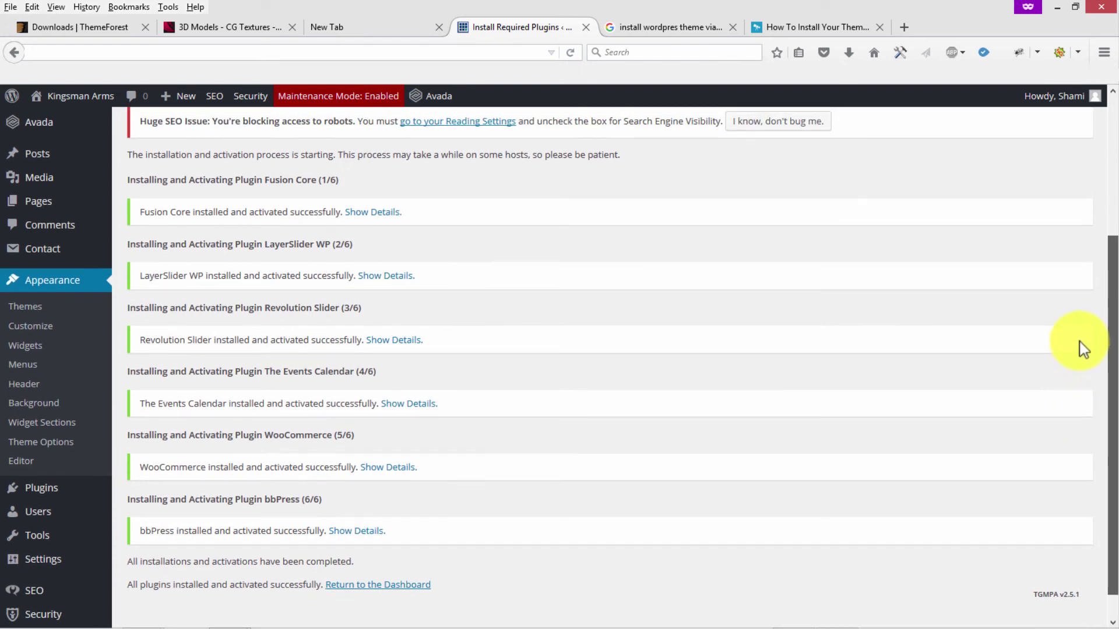
pyautogui.scroll(4, 1078, 362)
# - Open Avada > Product Registration from the WordPress admin bar
pyautogui.moveTo(440, 96)
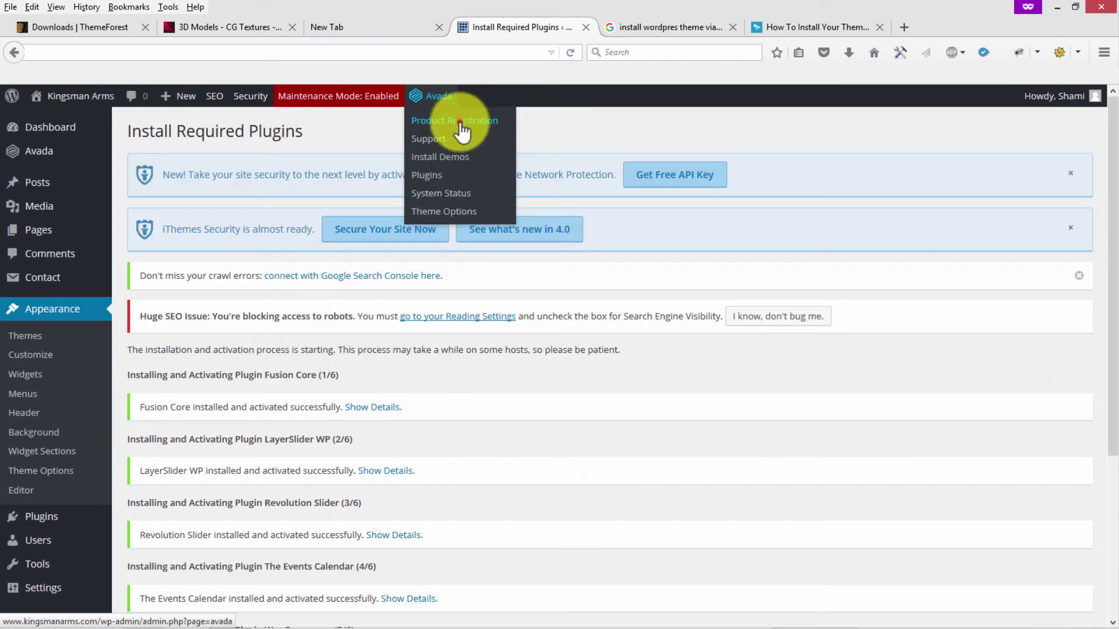
pyautogui.click(460, 124)
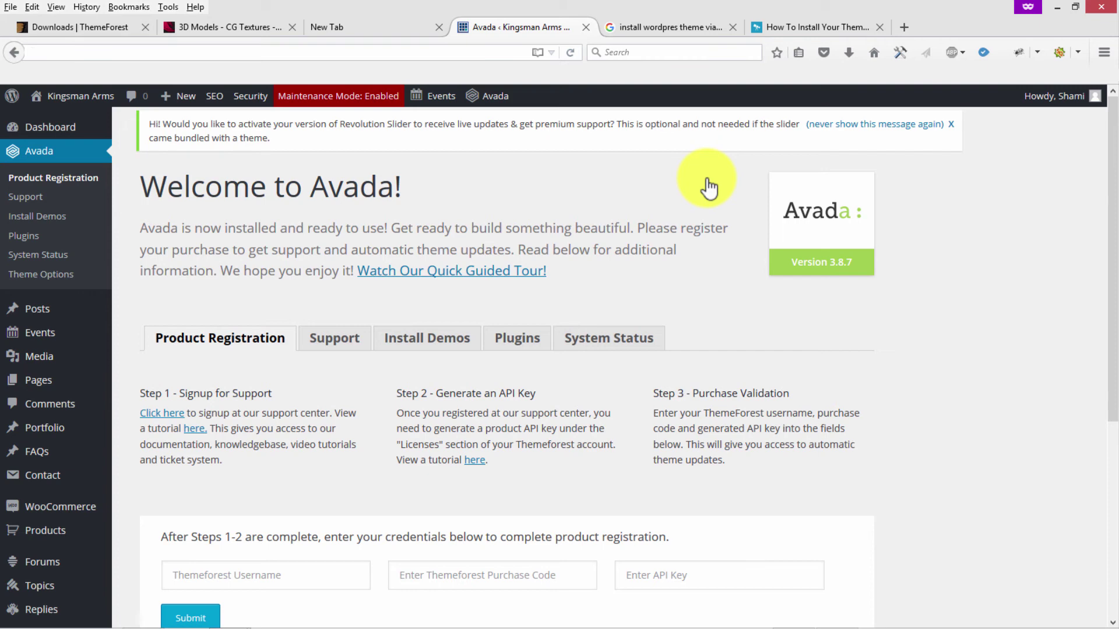
pyautogui.scroll(-4, 404, 295)
pyautogui.scroll(3, 262, 317)
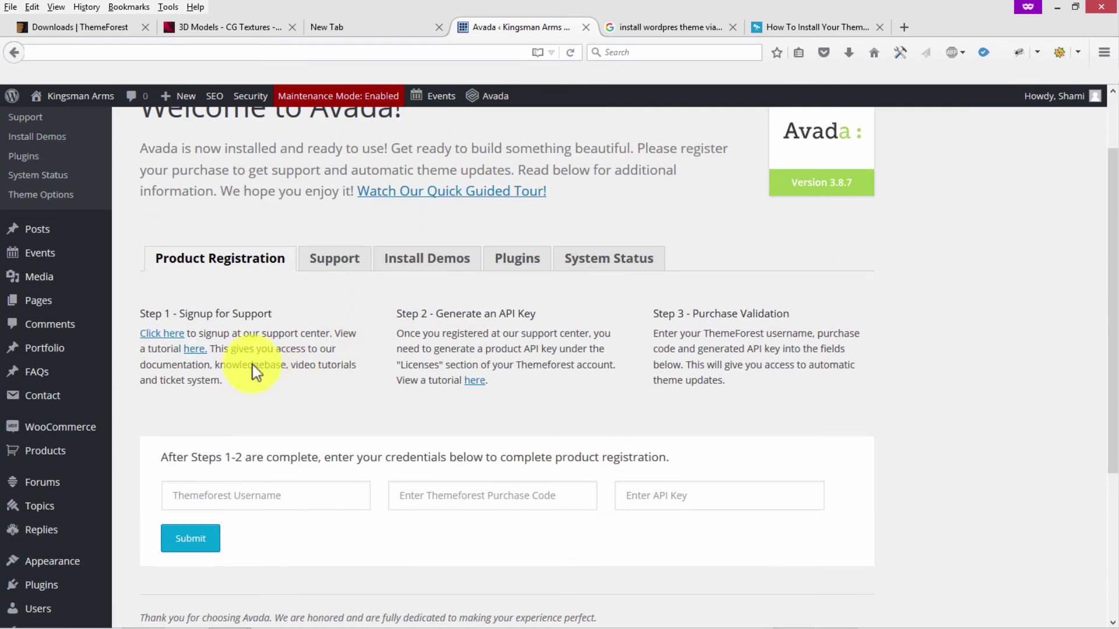
# - Fill in the Themeforest Username field, then go to ThemeForest's Downloads page
pyautogui.moveTo(1111, 305); pyautogui.dragTo(1114, 261)
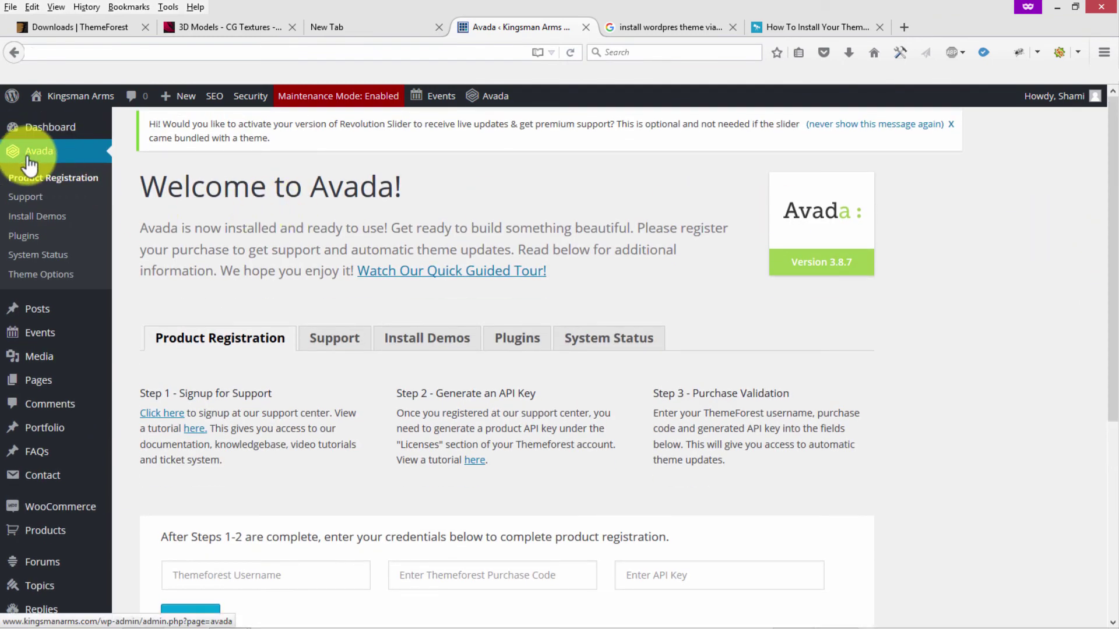
pyautogui.scroll(-4, 308, 315)
pyautogui.click(247, 334)
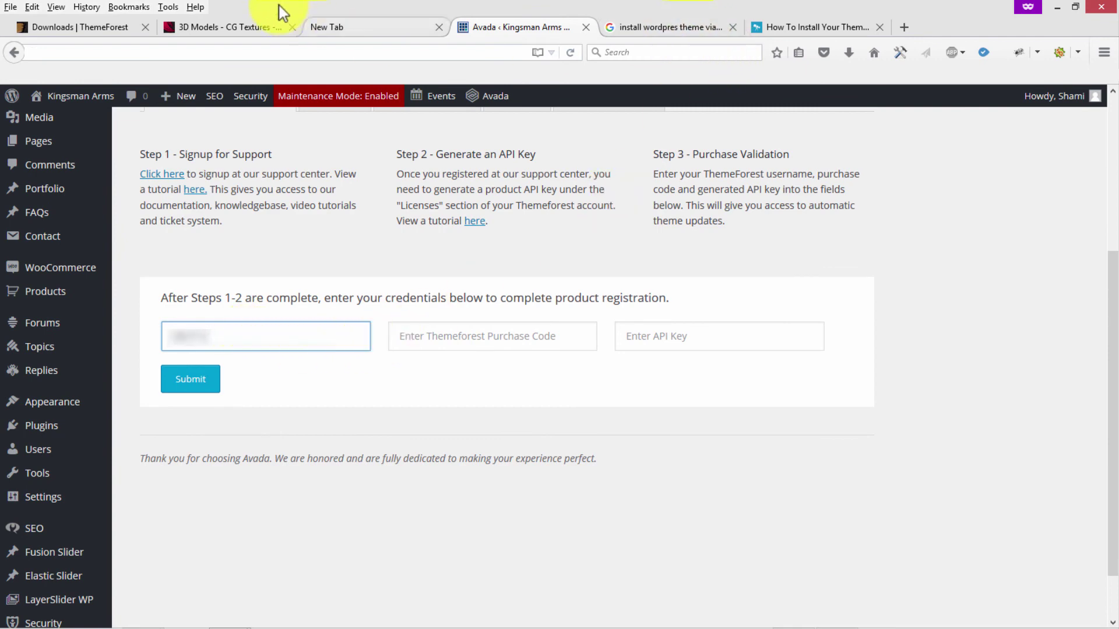
pyautogui.click(102, 39)
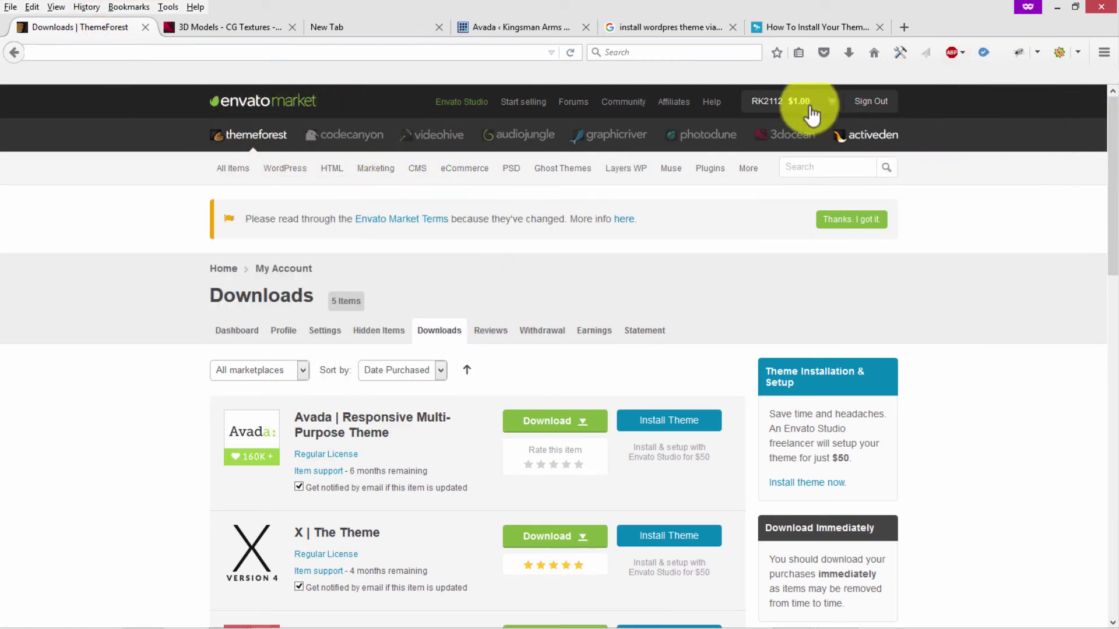
# - Open Avada's 'License certificate & purchase code (text)' download directly in Notepad
pyautogui.moveTo(783, 108)
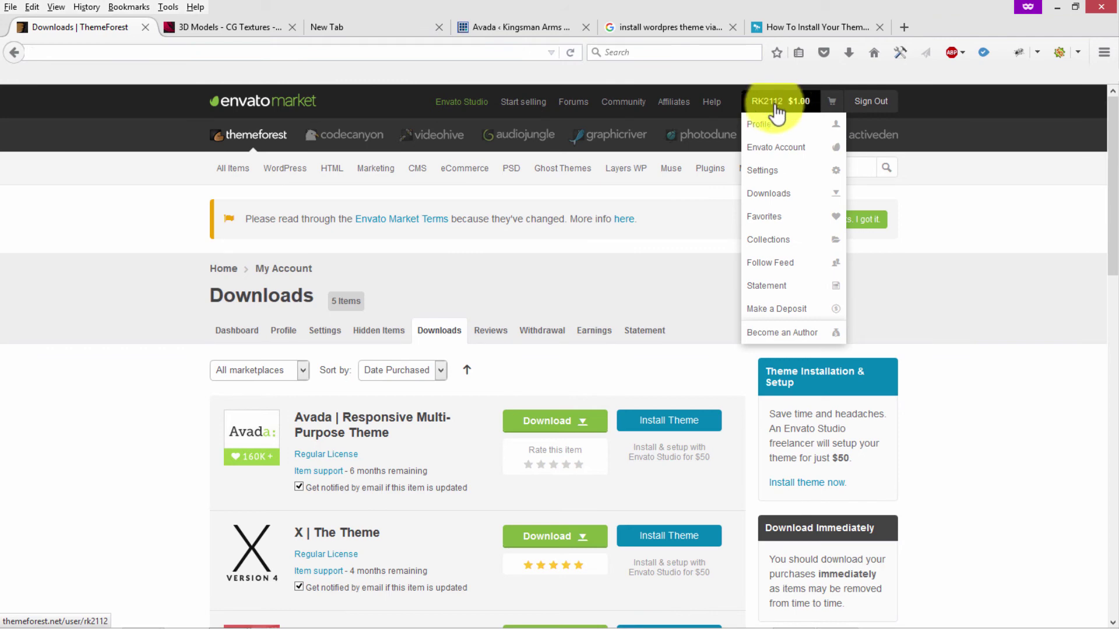
pyautogui.scroll(-5, 760, 332)
pyautogui.scroll(2, 225, 195)
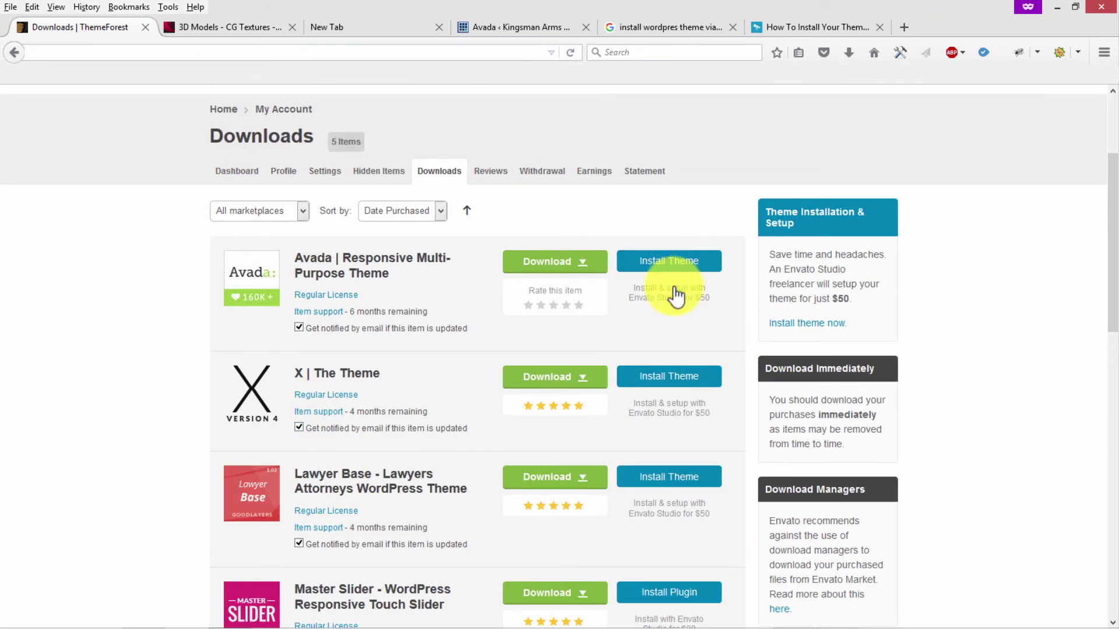
pyautogui.scroll(3, 775, 474)
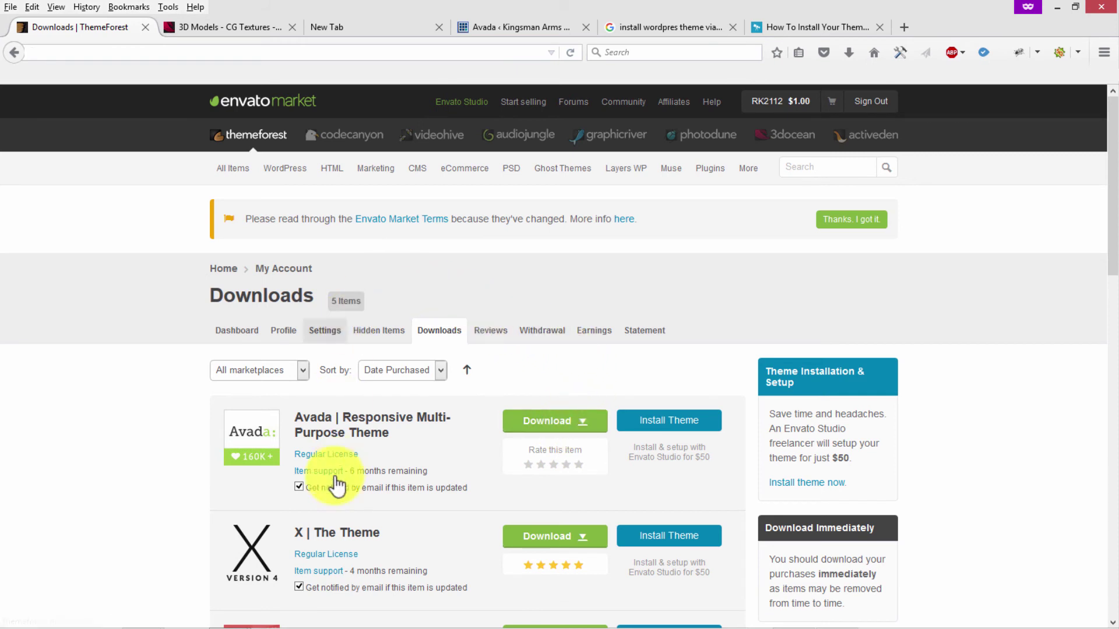
pyautogui.click(584, 422)
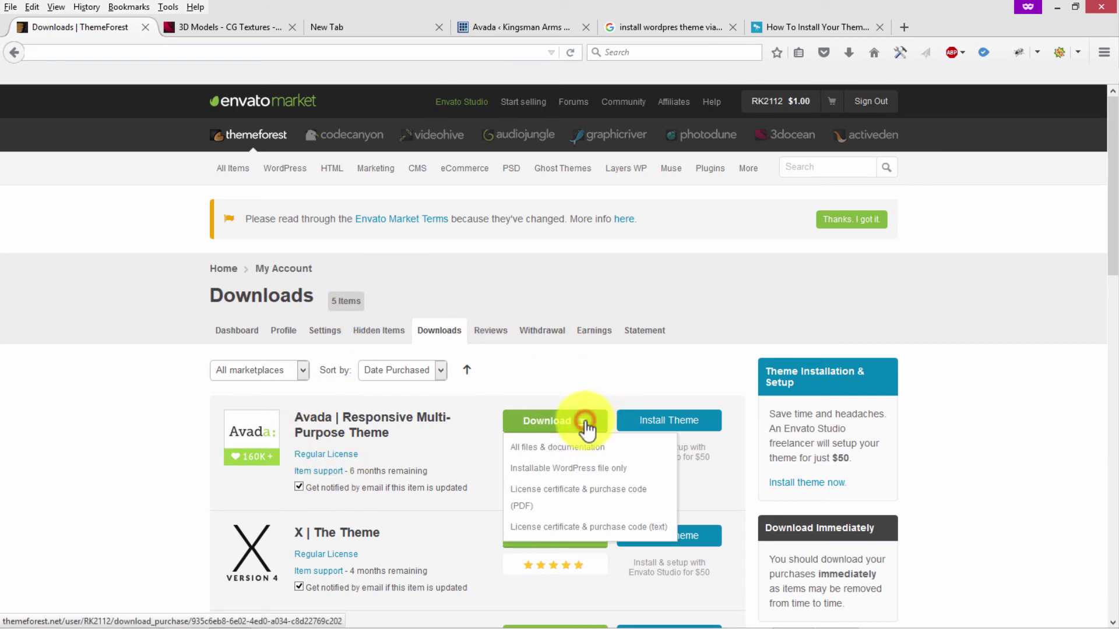
pyautogui.click(588, 533)
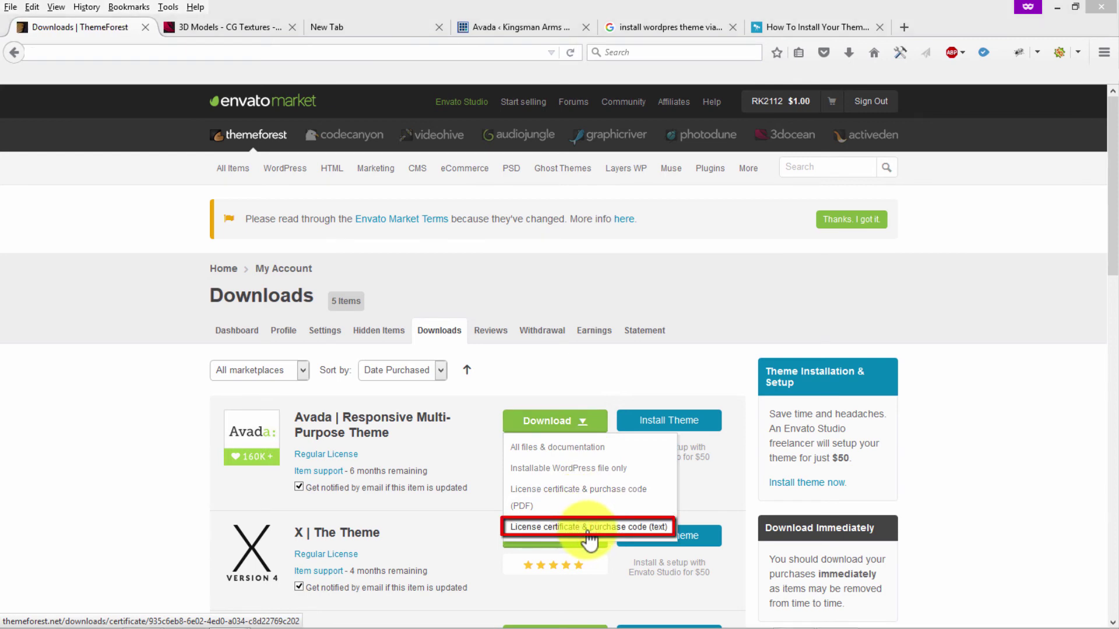
pyautogui.click(408, 370)
pyautogui.click(553, 478)
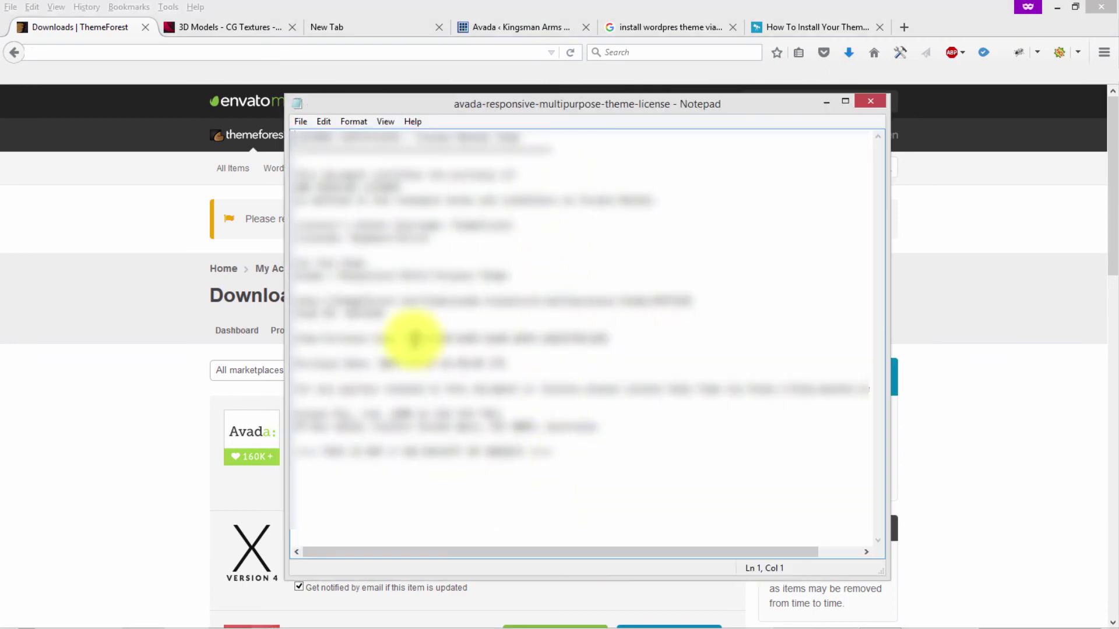
# - Copy the purchase code from the license file into Avada's purchase code field
pyautogui.moveTo(408, 338); pyautogui.dragTo(609, 344)
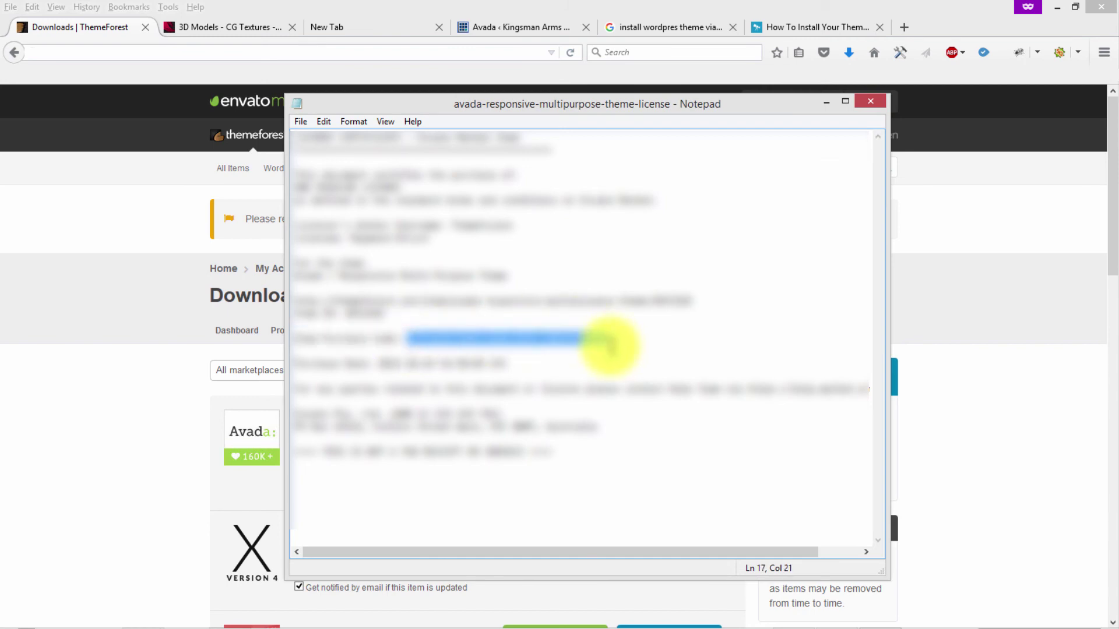
pyautogui.click(542, 26)
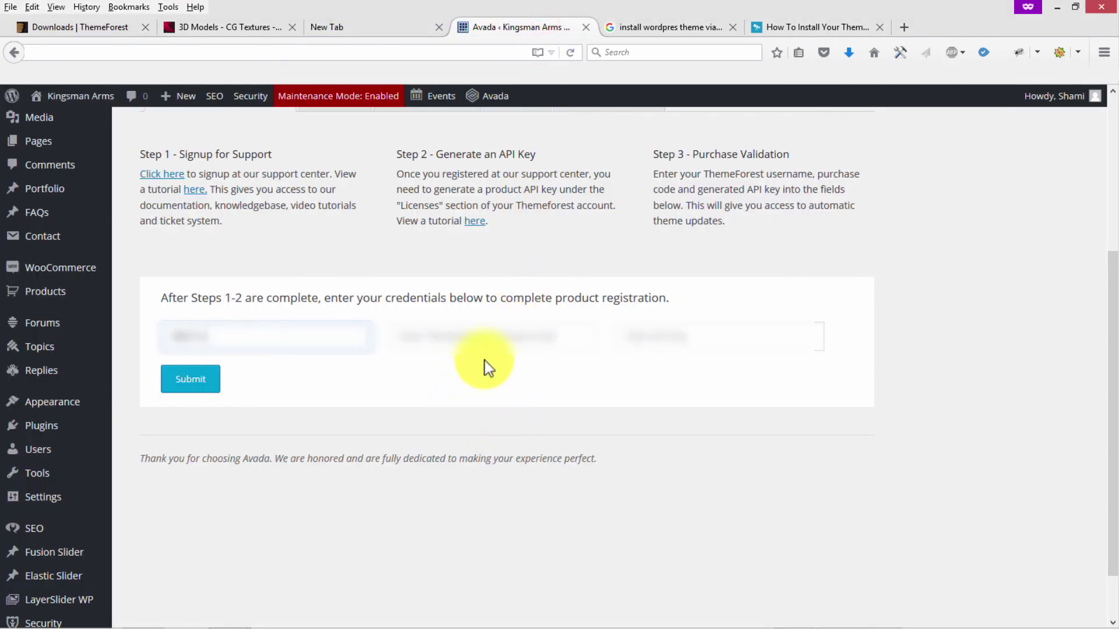
pyautogui.click(554, 335)
pyautogui.hotkey('ctrl', 'v')
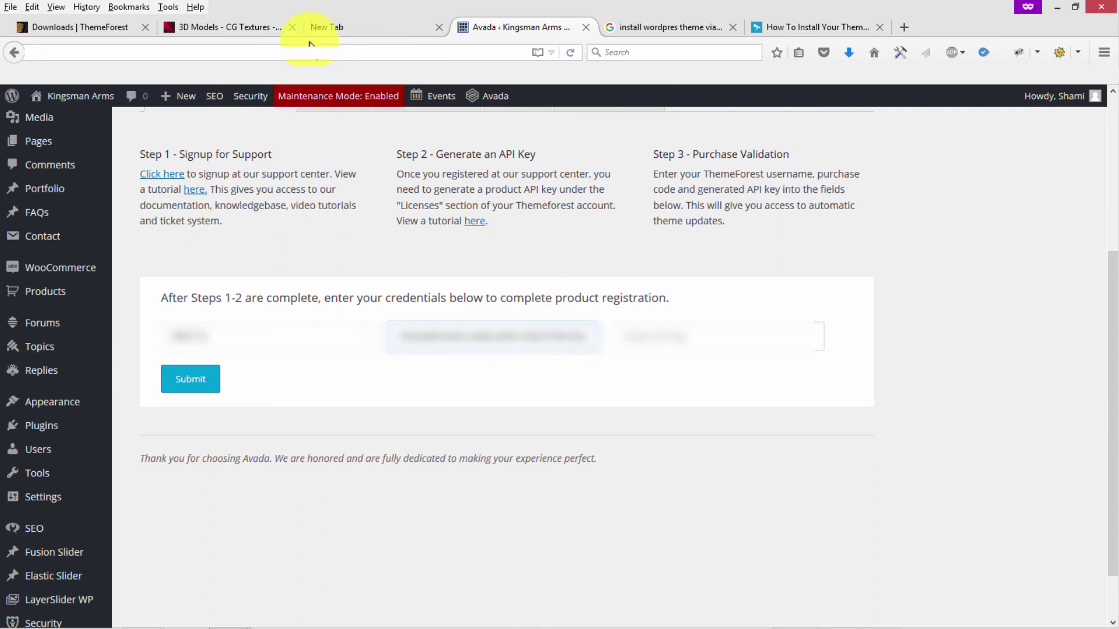
pyautogui.click(395, 579)
# - Return from the license file to ThemeForest's Downloads page
pyautogui.moveTo(419, 621)
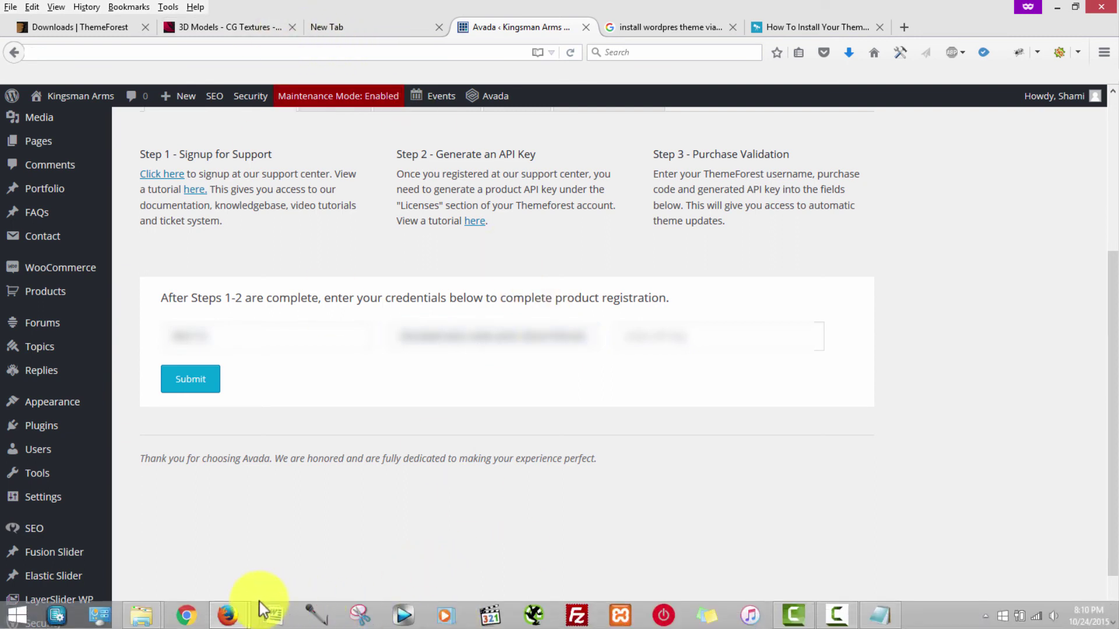
pyautogui.click(880, 615)
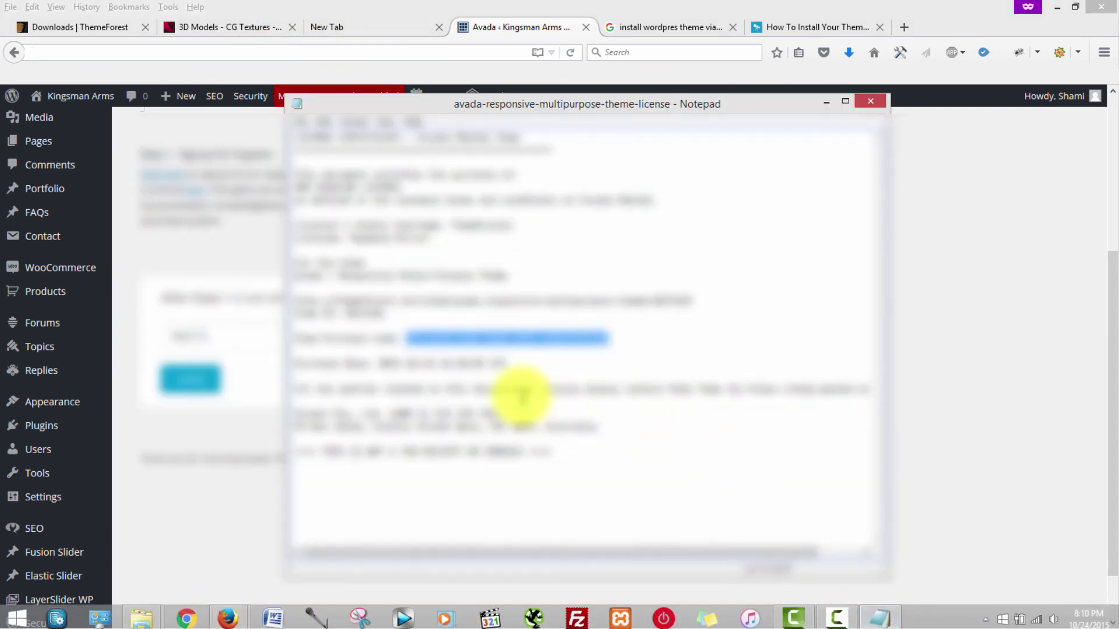
pyautogui.click(501, 388)
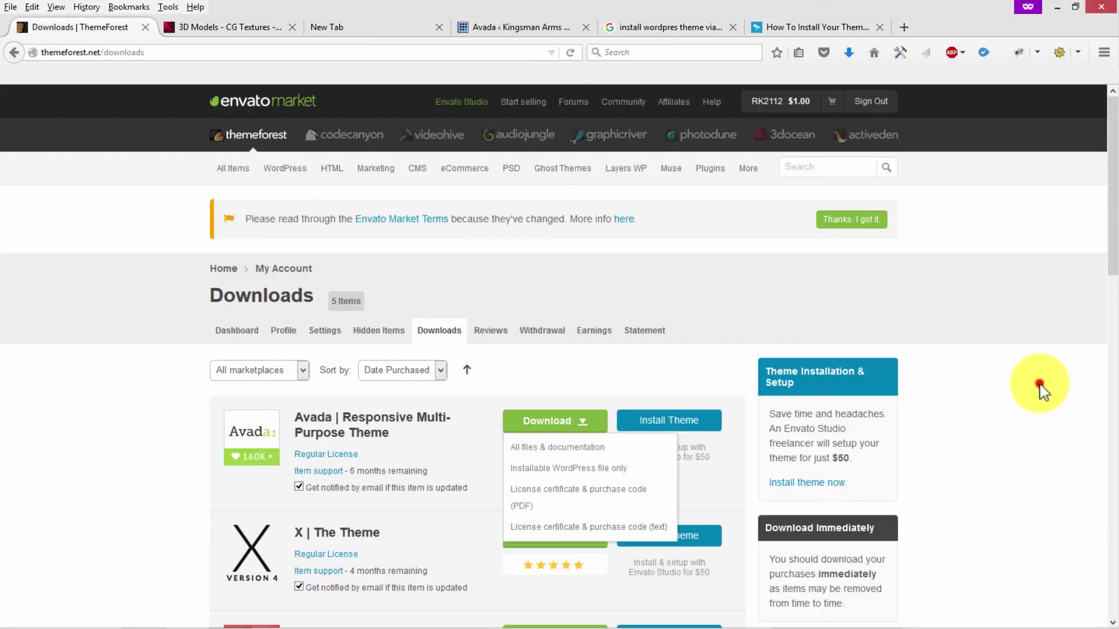
# - Close Avada's download options and open ThemeForest's account settings
pyautogui.click(1041, 388)
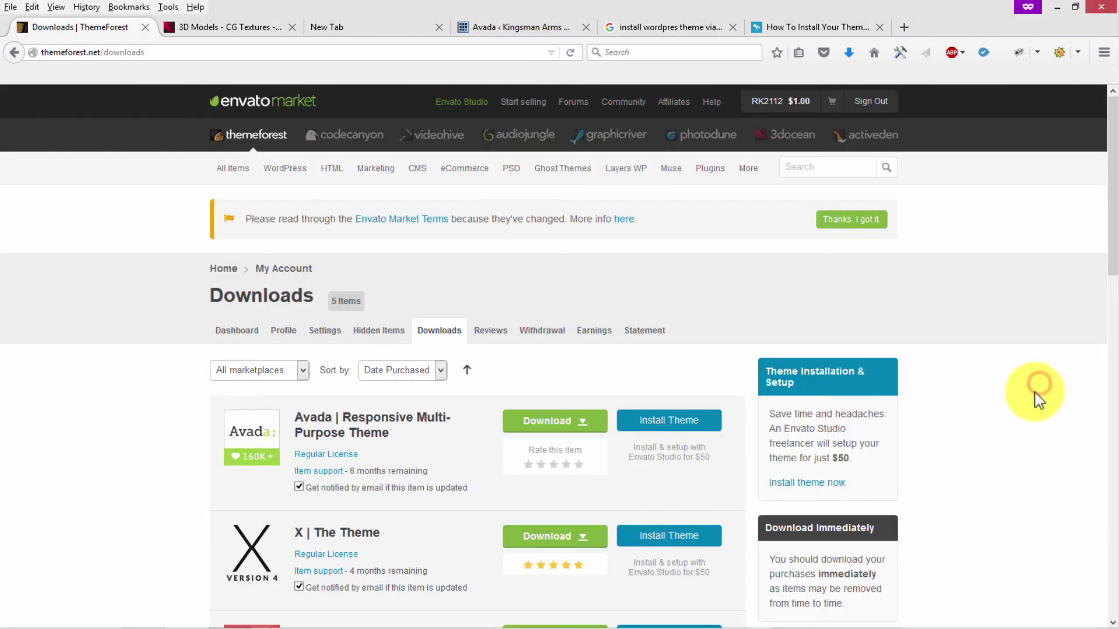
pyautogui.click(788, 103)
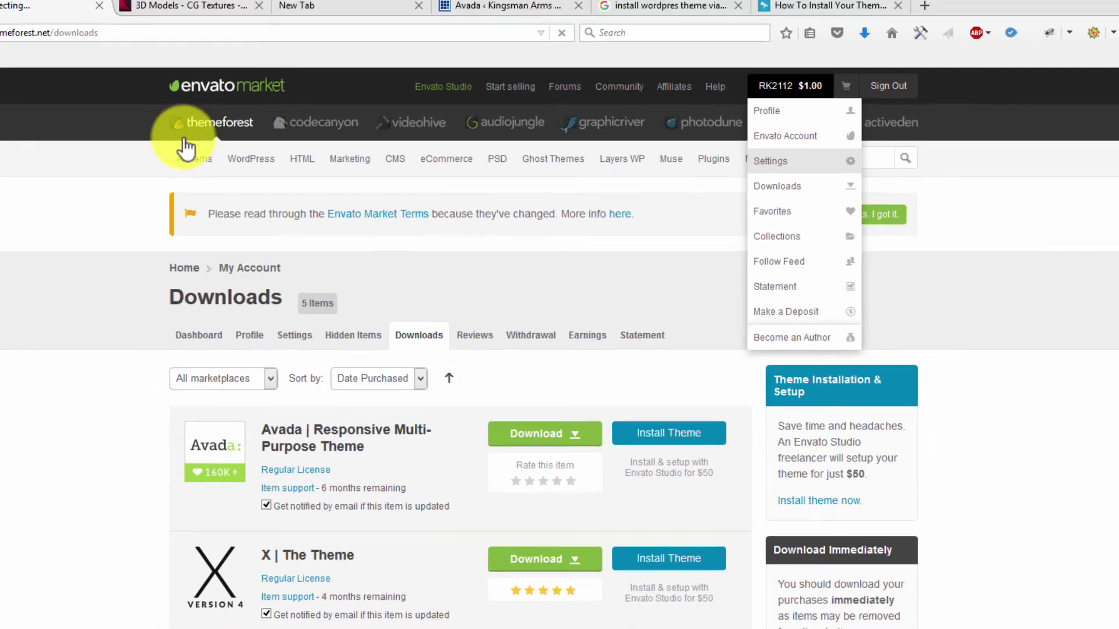
pyautogui.click(180, 142)
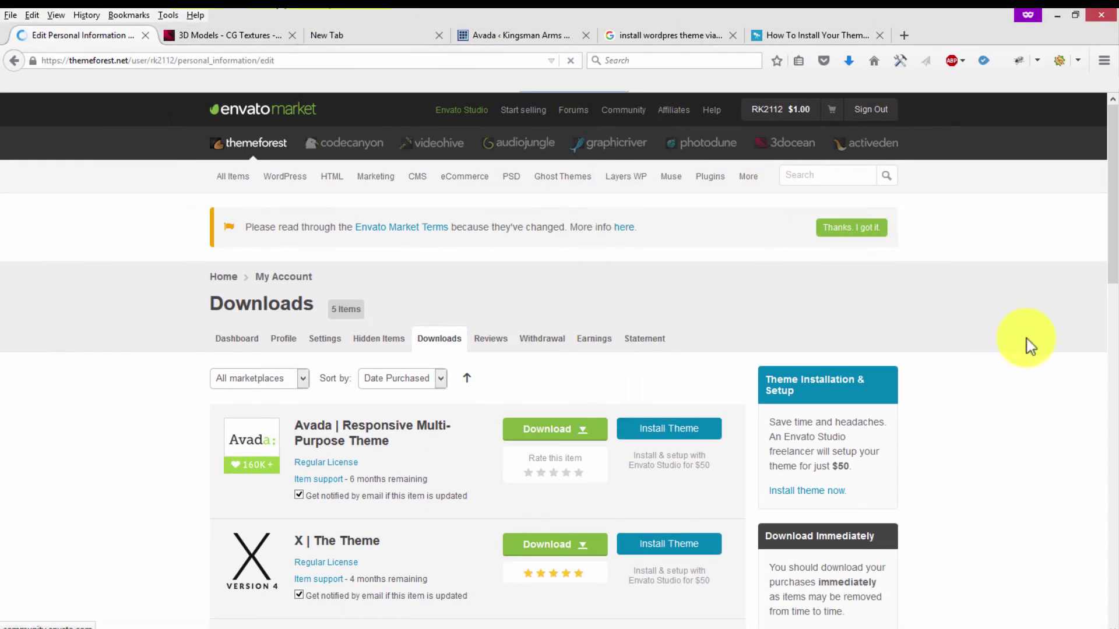
pyautogui.scroll(-10, 1031, 385)
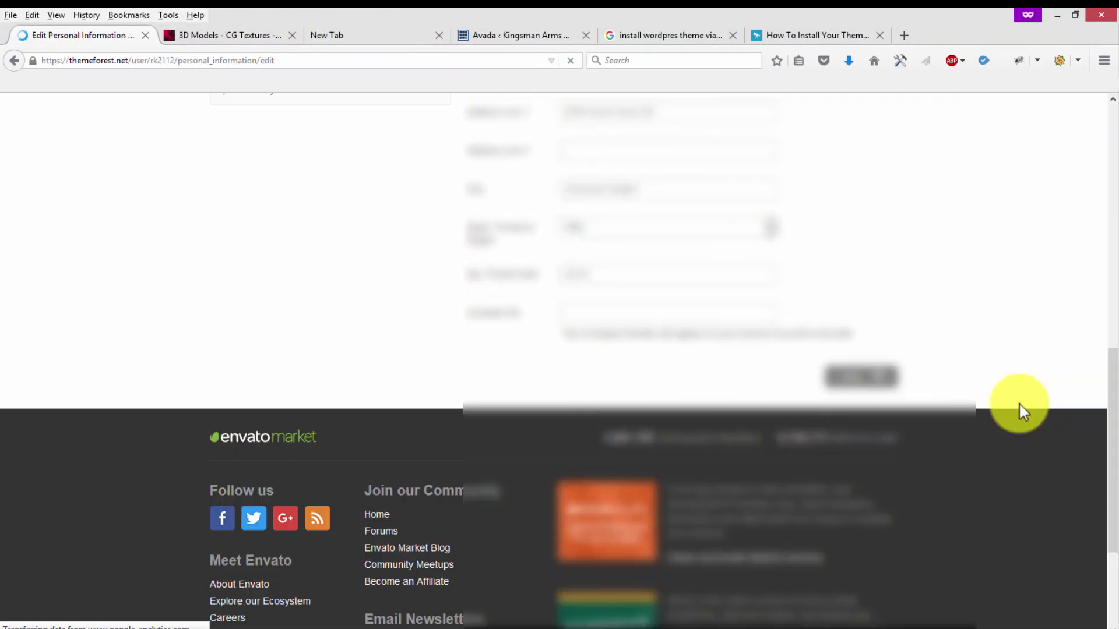
pyautogui.scroll(10, 1037, 355)
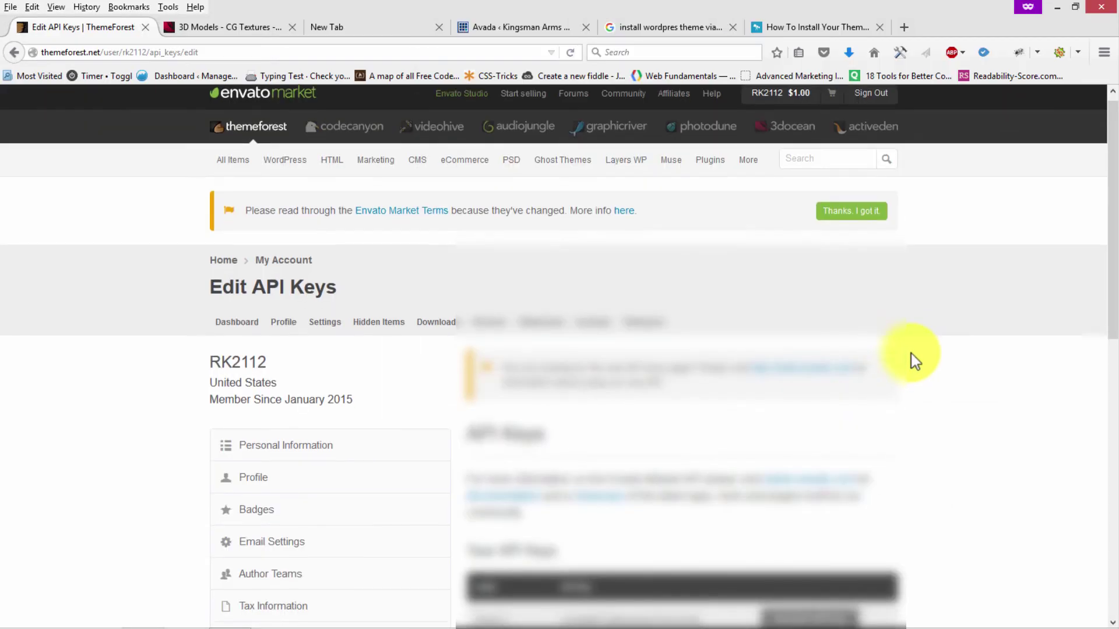
pyautogui.scroll(-4, 912, 361)
# - Generate a third API key under API Keys and select its text
pyautogui.click(602, 507)
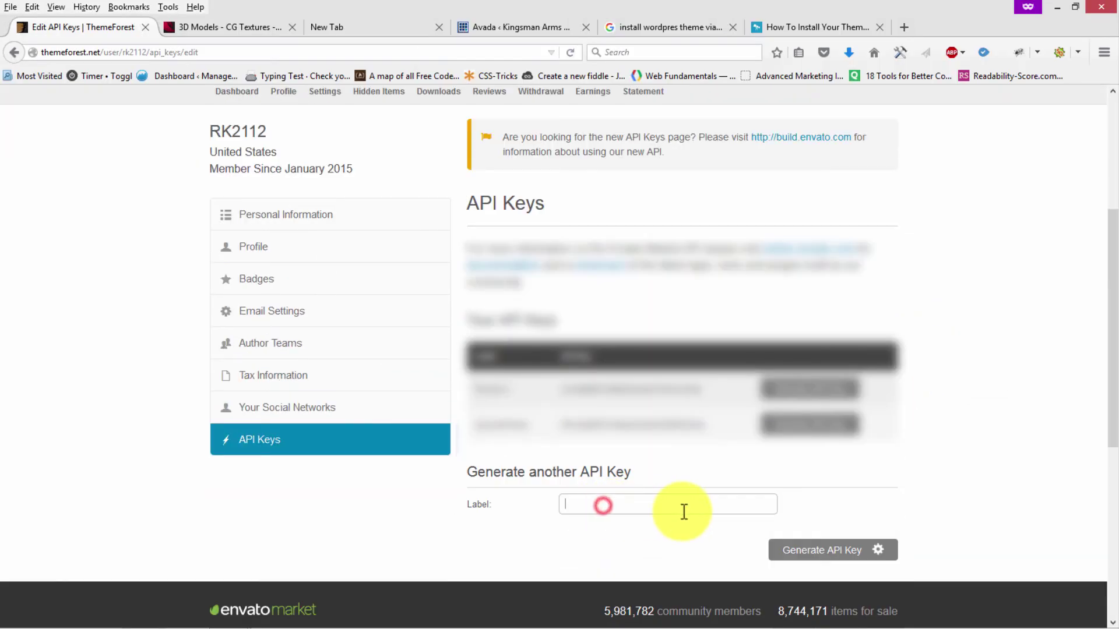
pyautogui.click(827, 551)
pyautogui.scroll(-3, 569, 287)
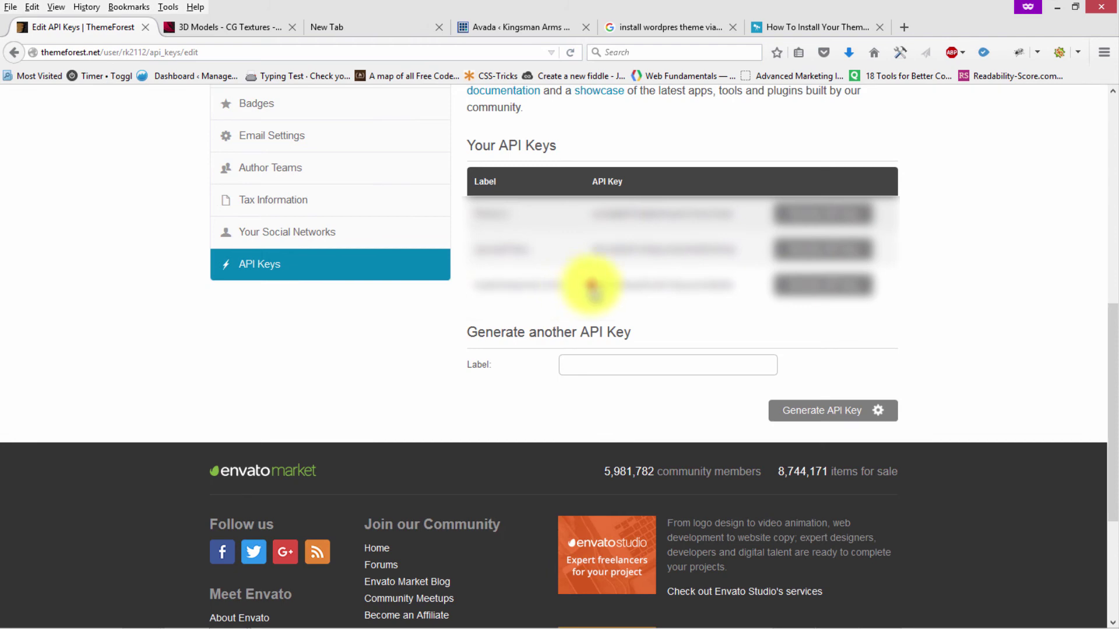
pyautogui.moveTo(589, 285); pyautogui.dragTo(739, 298)
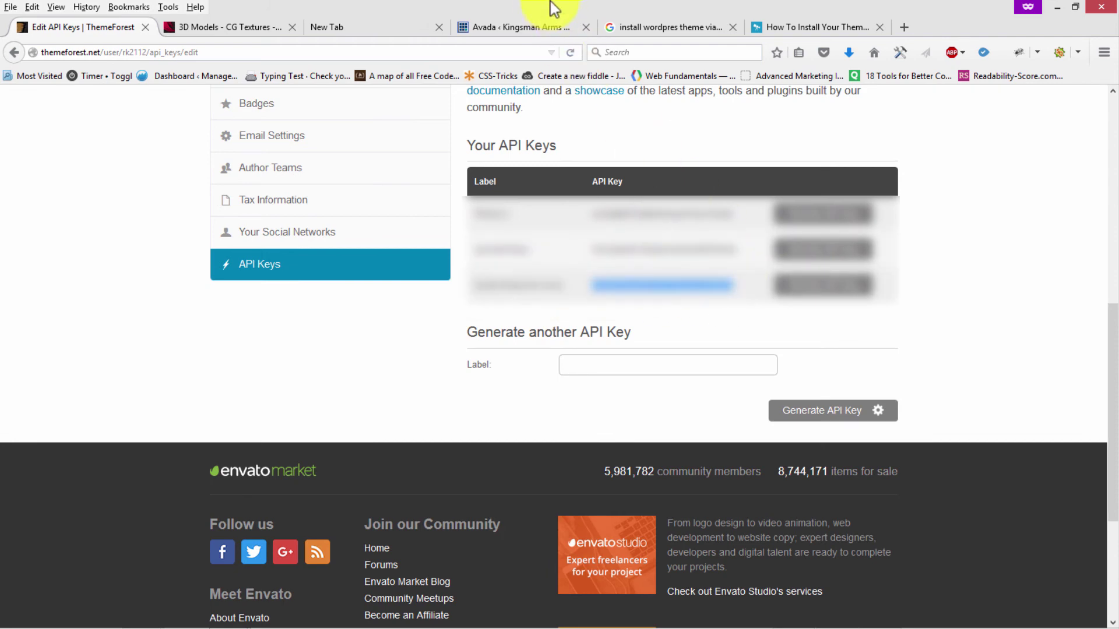
# - Paste the new API key into Avada's Enter API Key field and submit to reach Registration Complete
pyautogui.click(531, 26)
pyautogui.click(662, 374)
pyautogui.hotkey('ctrl', 'v')
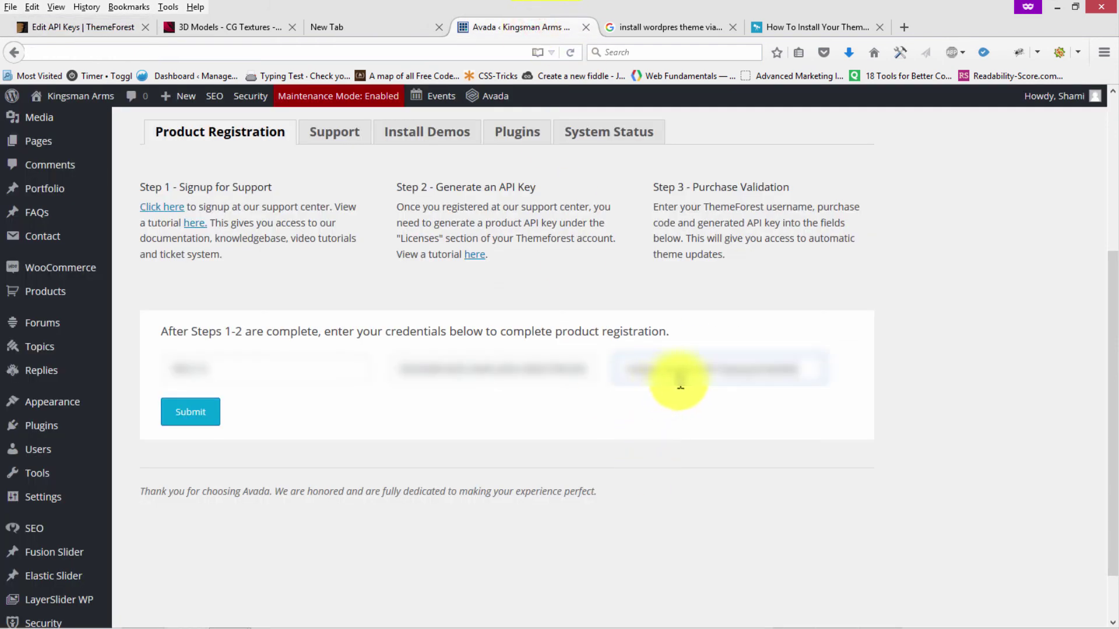
pyautogui.click(192, 413)
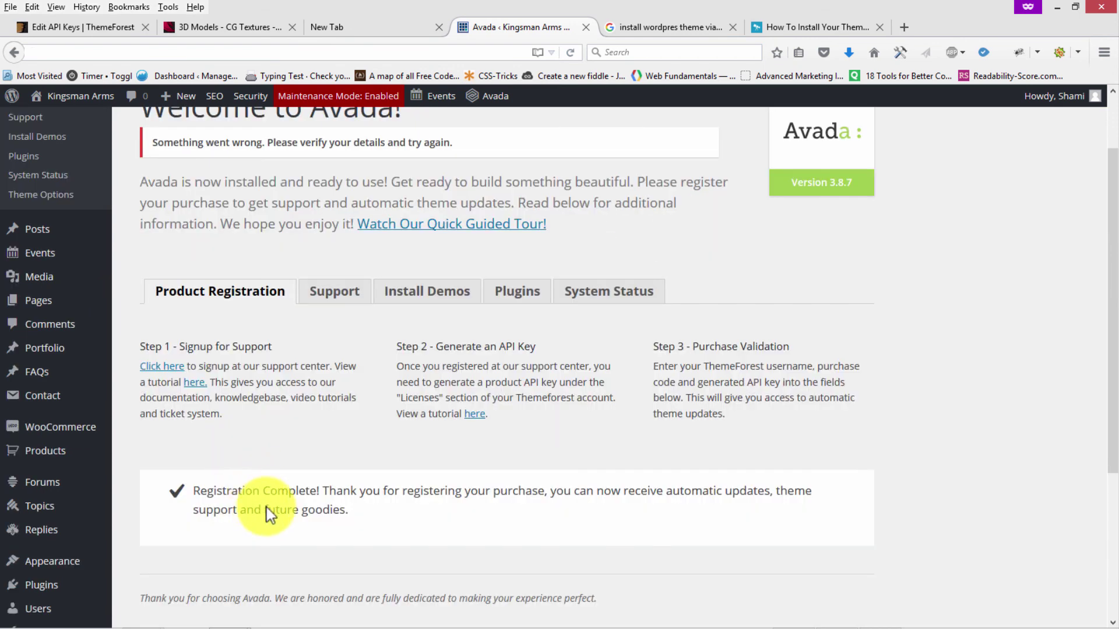
pyautogui.scroll(-2, 1089, 337)
pyautogui.scroll(5, 1079, 204)
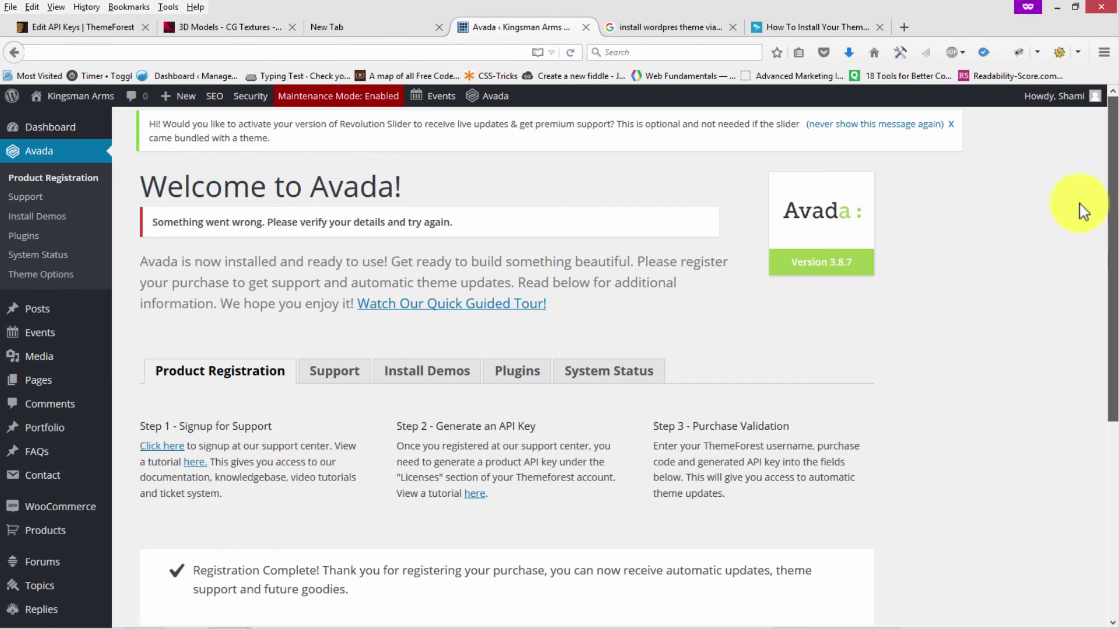